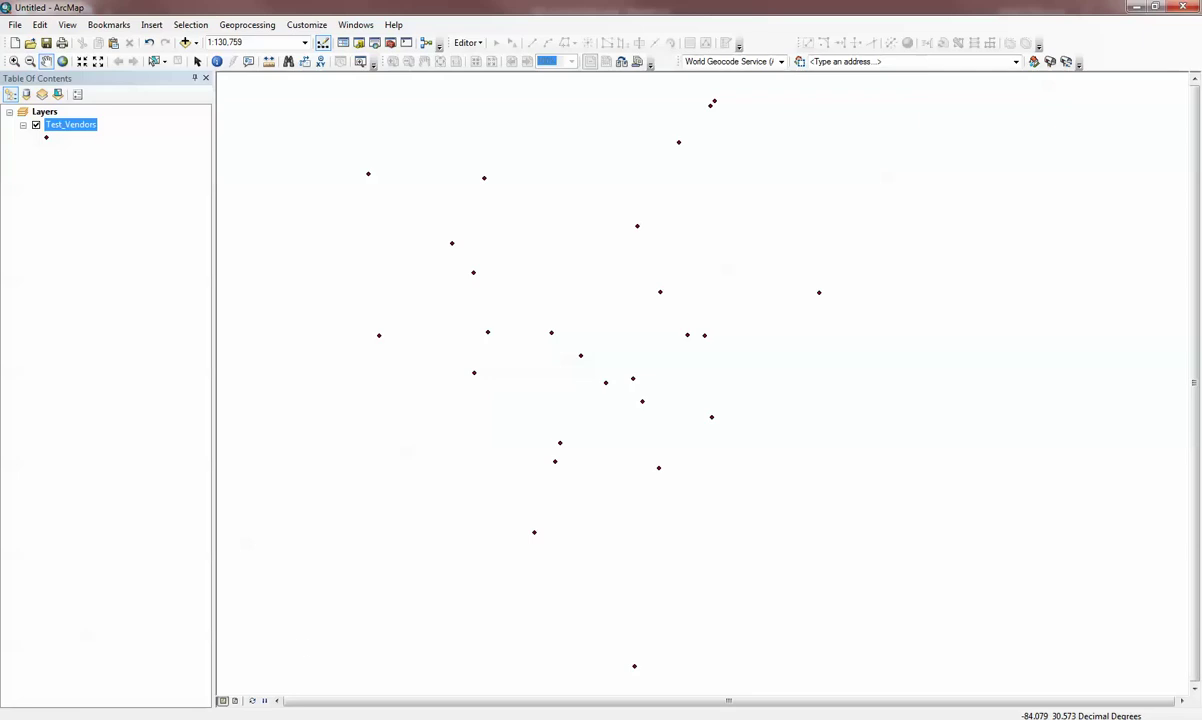
# - Open the attribute table of the Test_Vendors layer and reposition and enlarge its window to show all records
pyautogui.rightClick(91, 127)
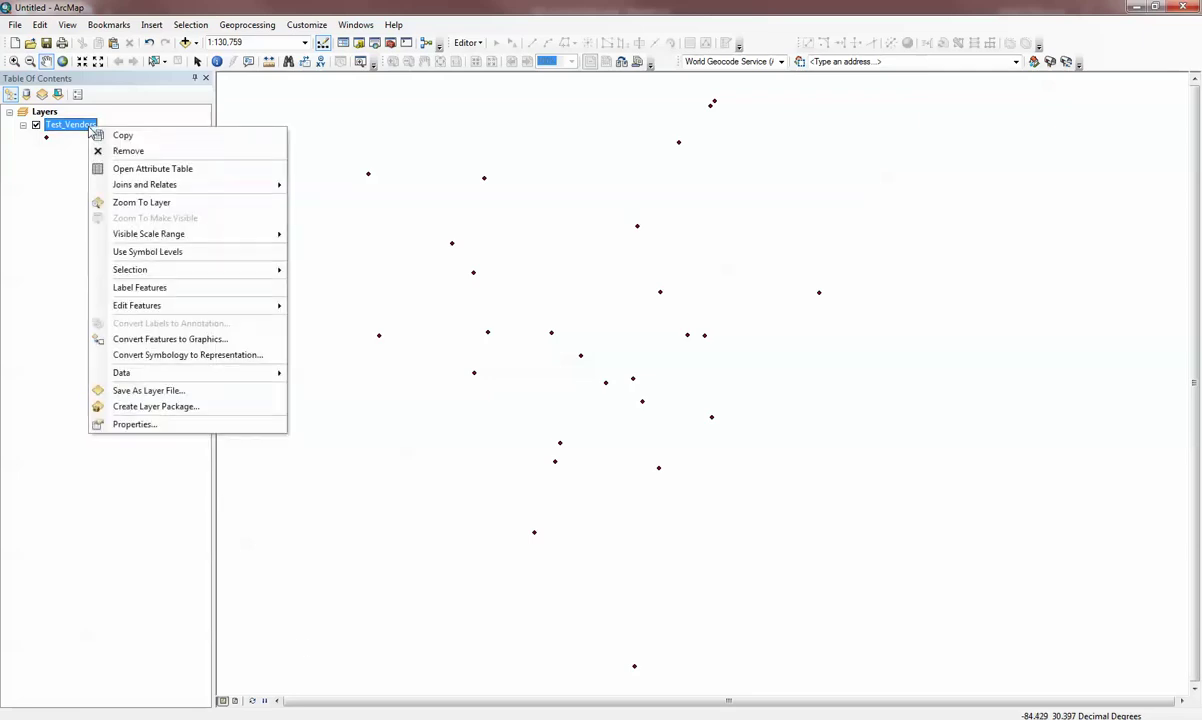
pyautogui.click(112, 167)
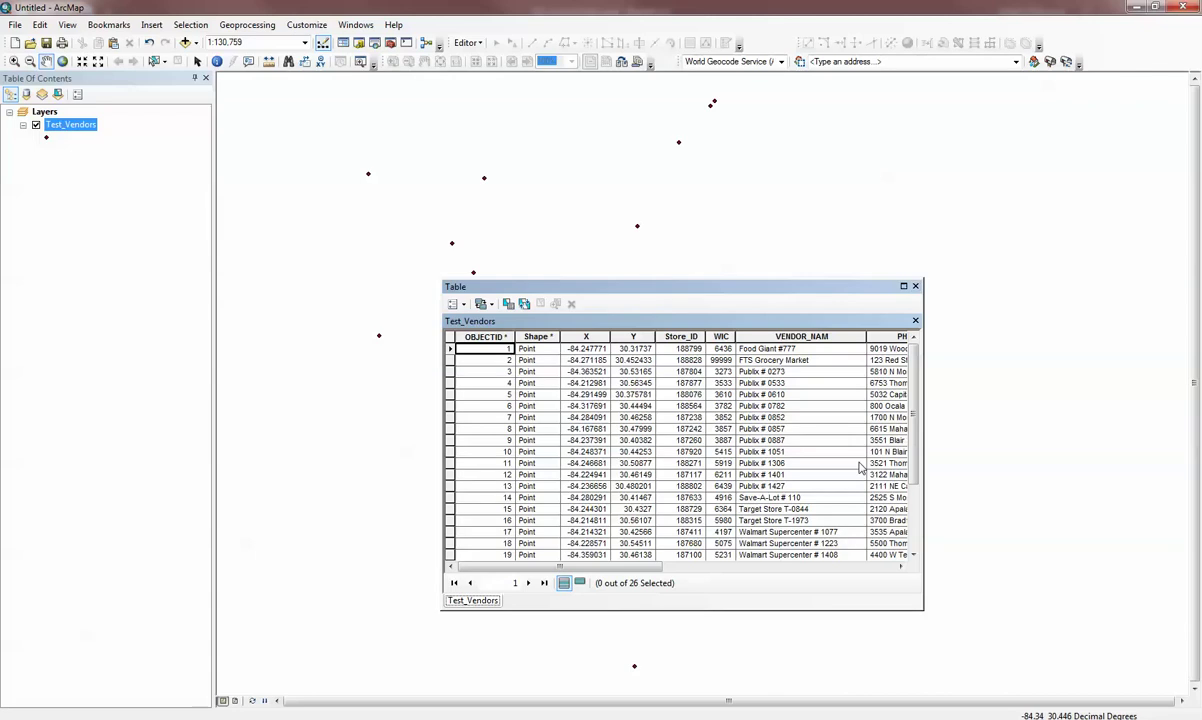
pyautogui.moveTo(923, 504); pyautogui.dragTo(1052, 504)
pyautogui.moveTo(898, 296); pyautogui.dragTo(666, 171)
pyautogui.moveTo(818, 295); pyautogui.dragTo(1035, 295)
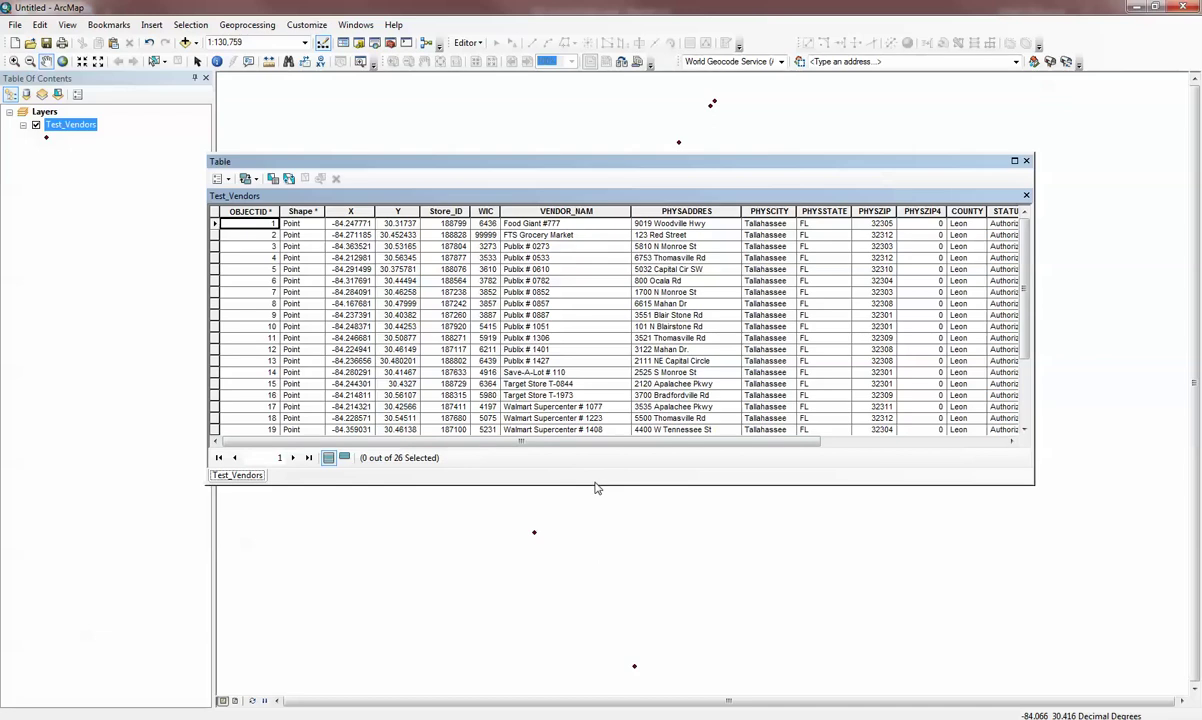
pyautogui.moveTo(594, 486); pyautogui.dragTo(600, 568)
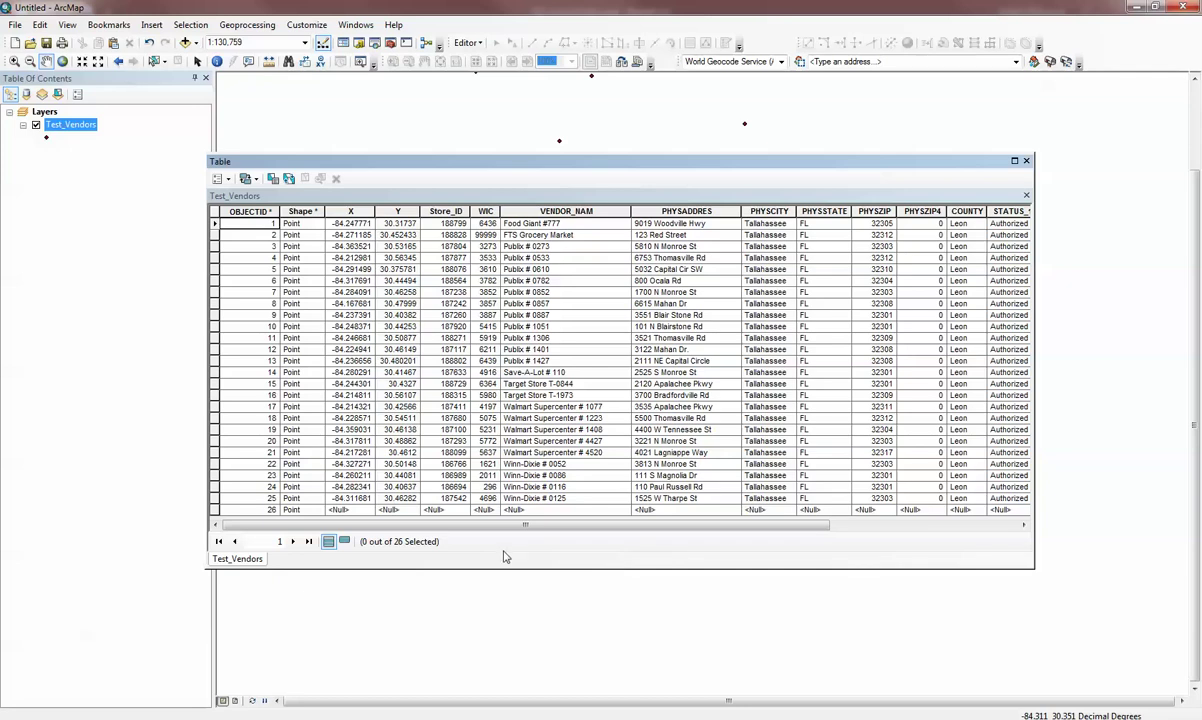
pyautogui.click(190, 24)
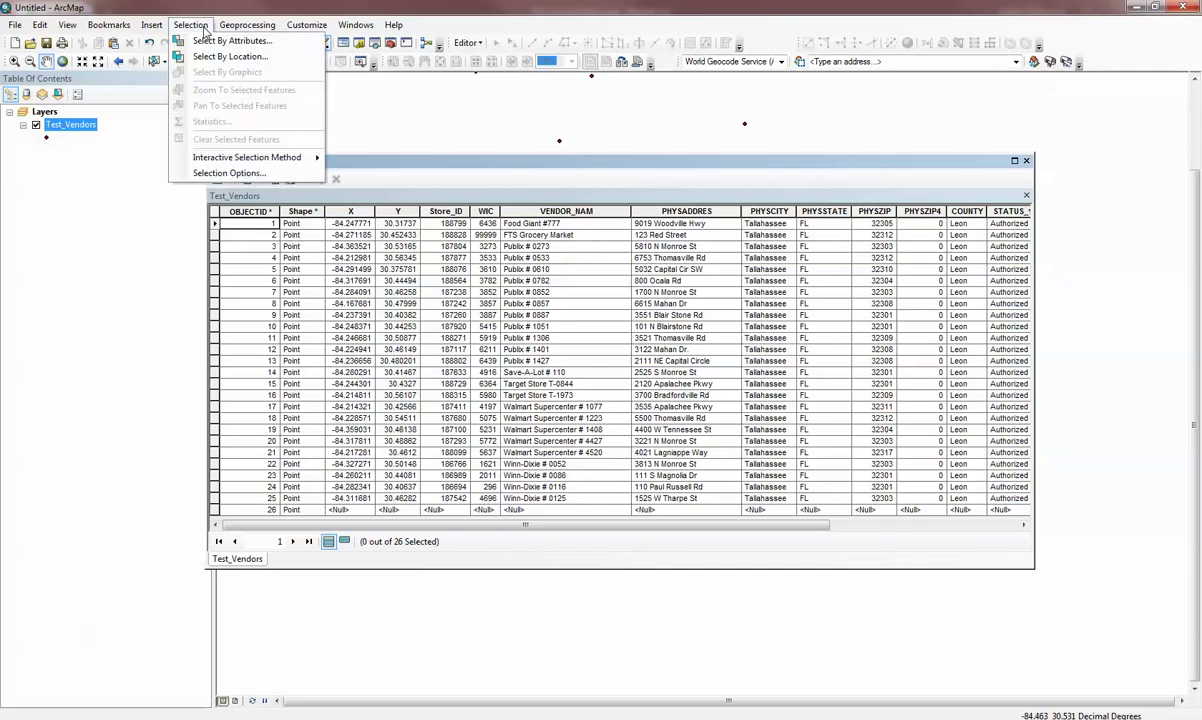
pyautogui.click(210, 42)
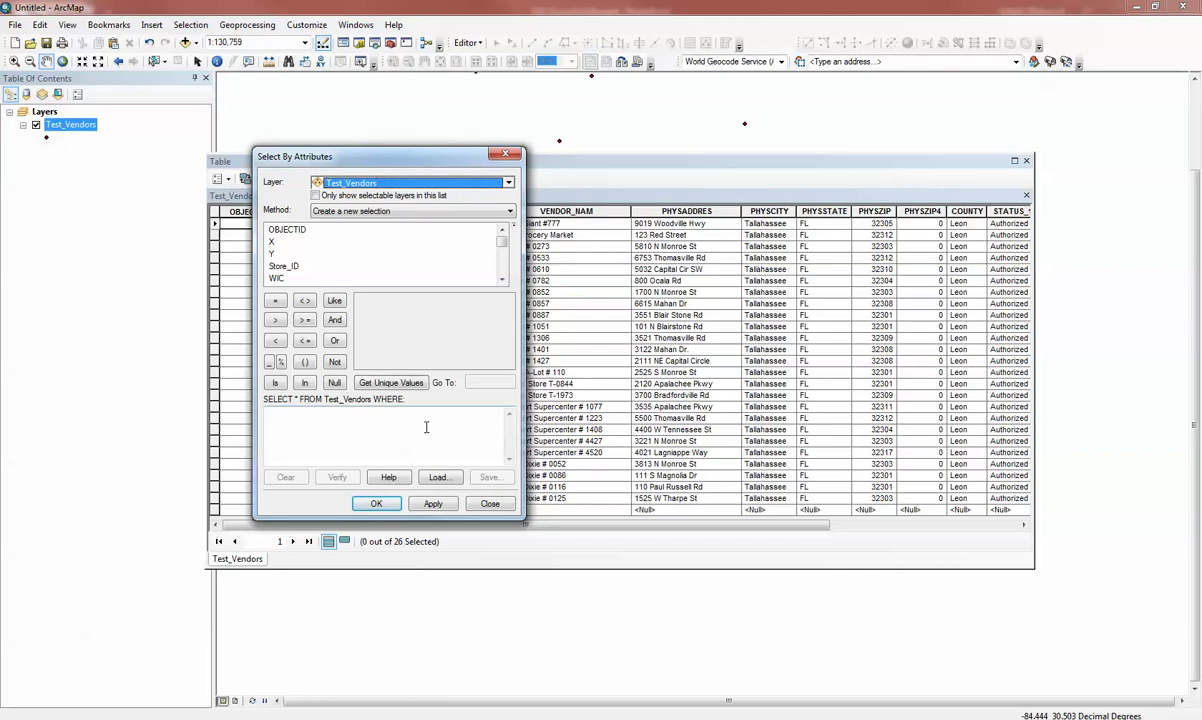
pyautogui.click(489, 503)
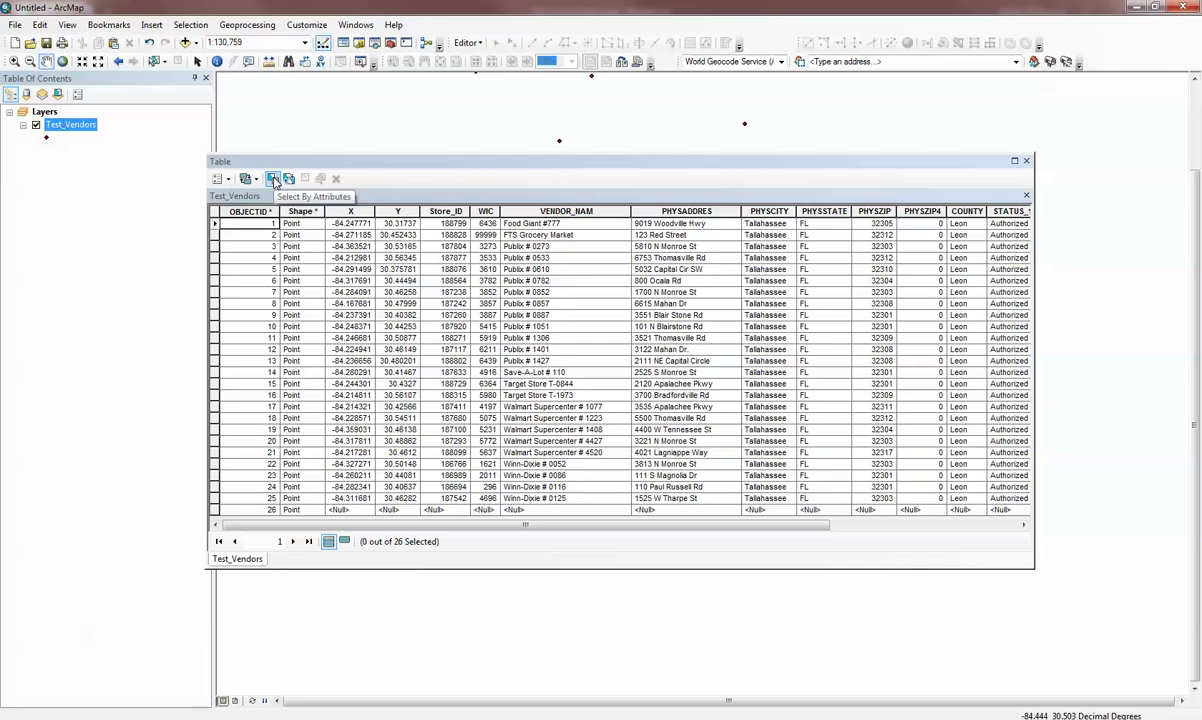
# - Open the attribute table's own Select by Attributes dialog and place it beside the visible vendor columns
pyautogui.click(273, 179)
pyautogui.moveTo(175, 27); pyautogui.dragTo(244, 165)
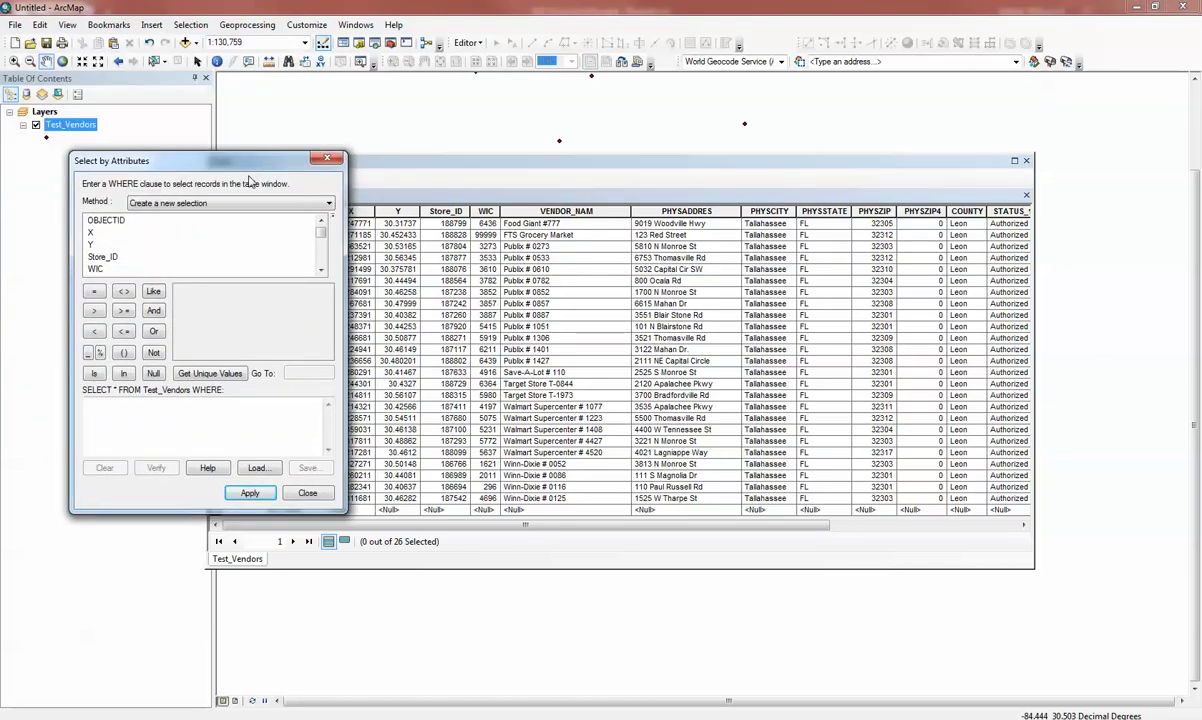
pyautogui.click(389, 181)
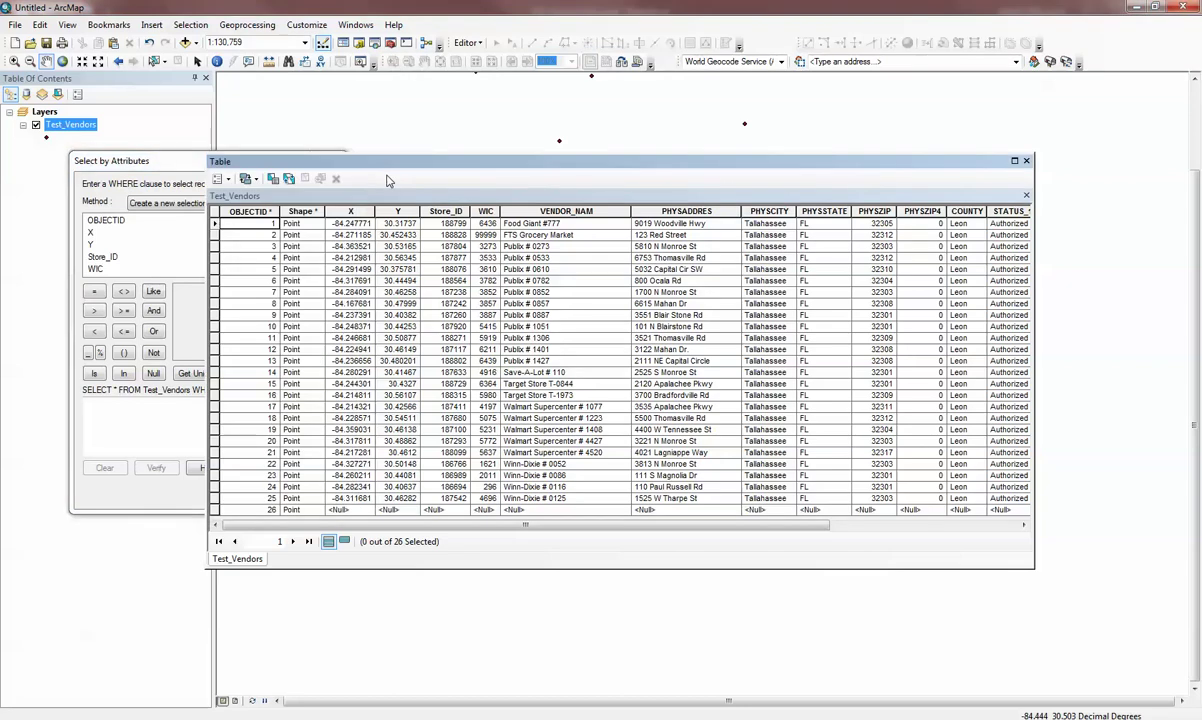
pyautogui.click(170, 161)
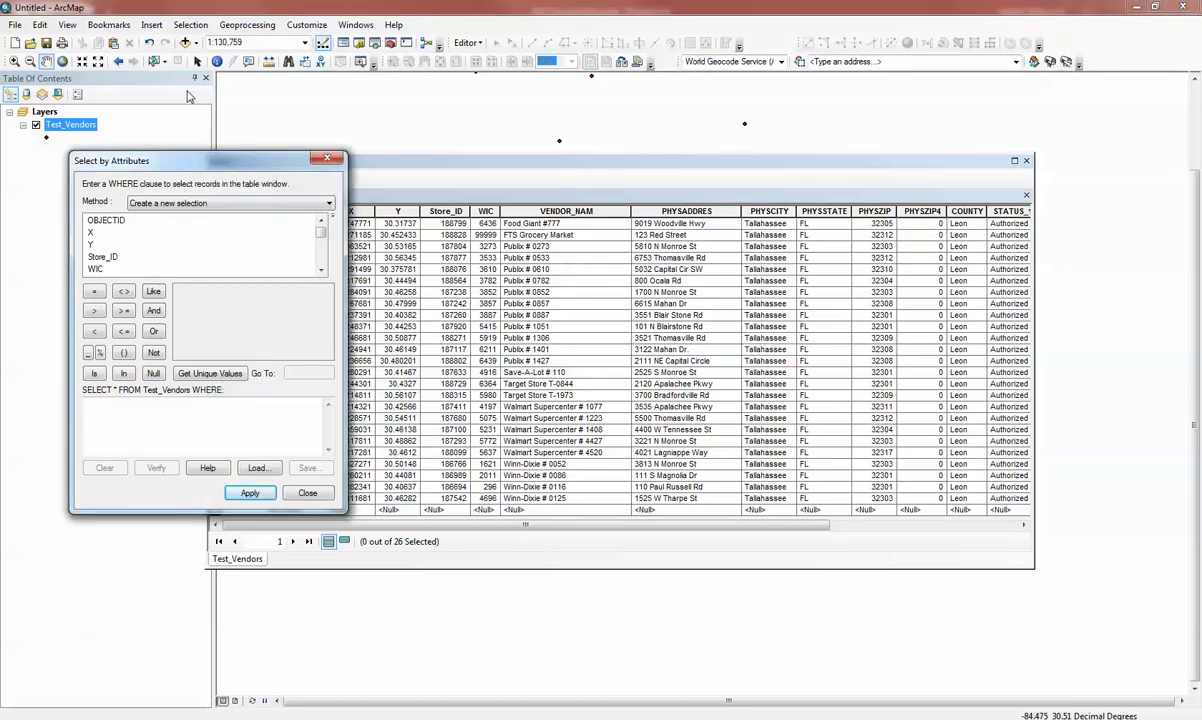
# - Check which layers the map-wide Select By Attributes dialog offers, and close that dialog
pyautogui.click(190, 25)
pyautogui.click(205, 41)
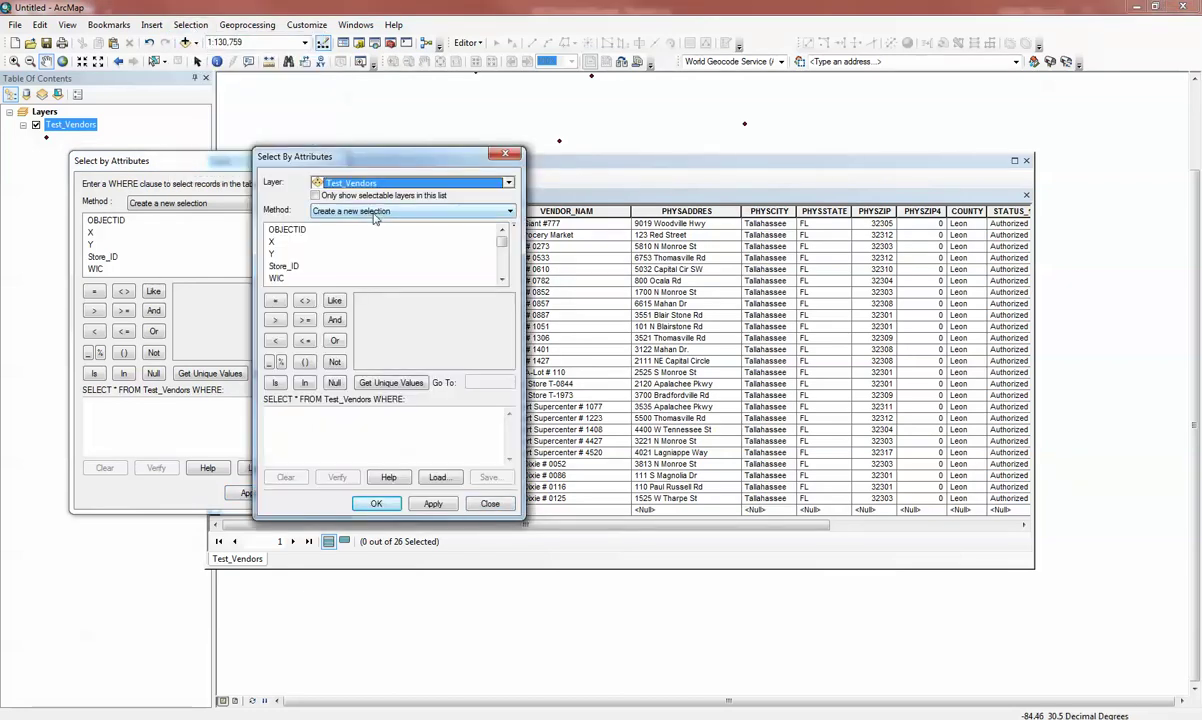
pyautogui.click(406, 184)
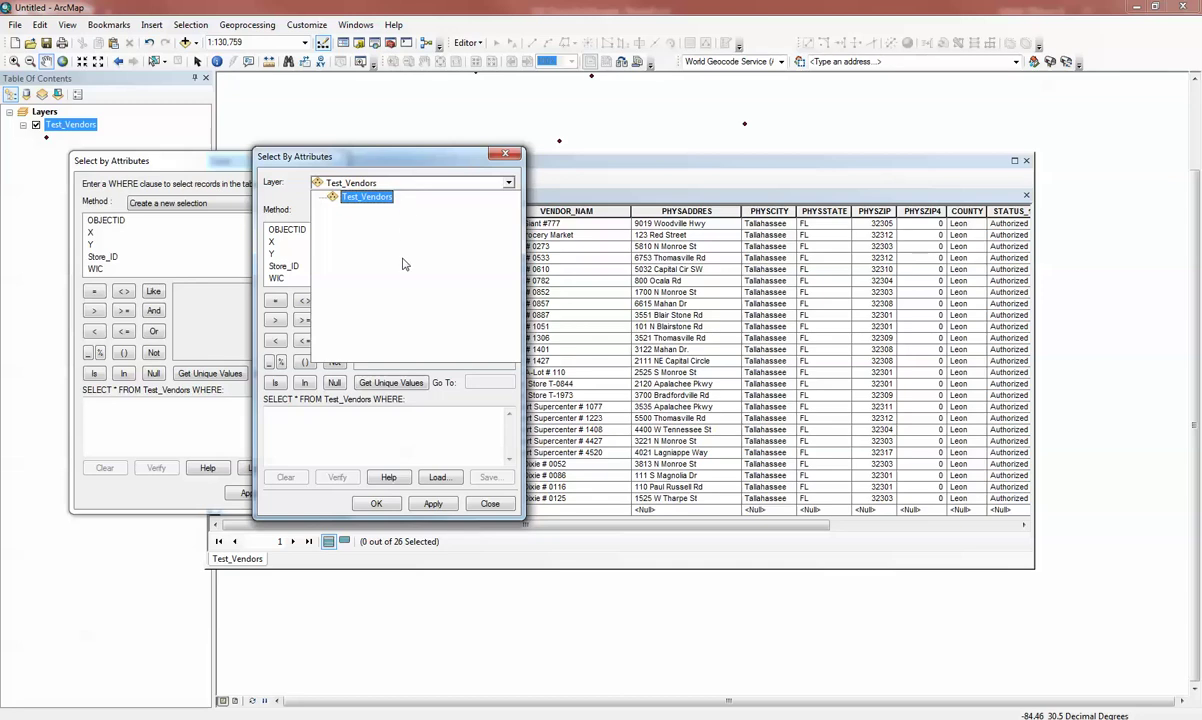
pyautogui.click(480, 508)
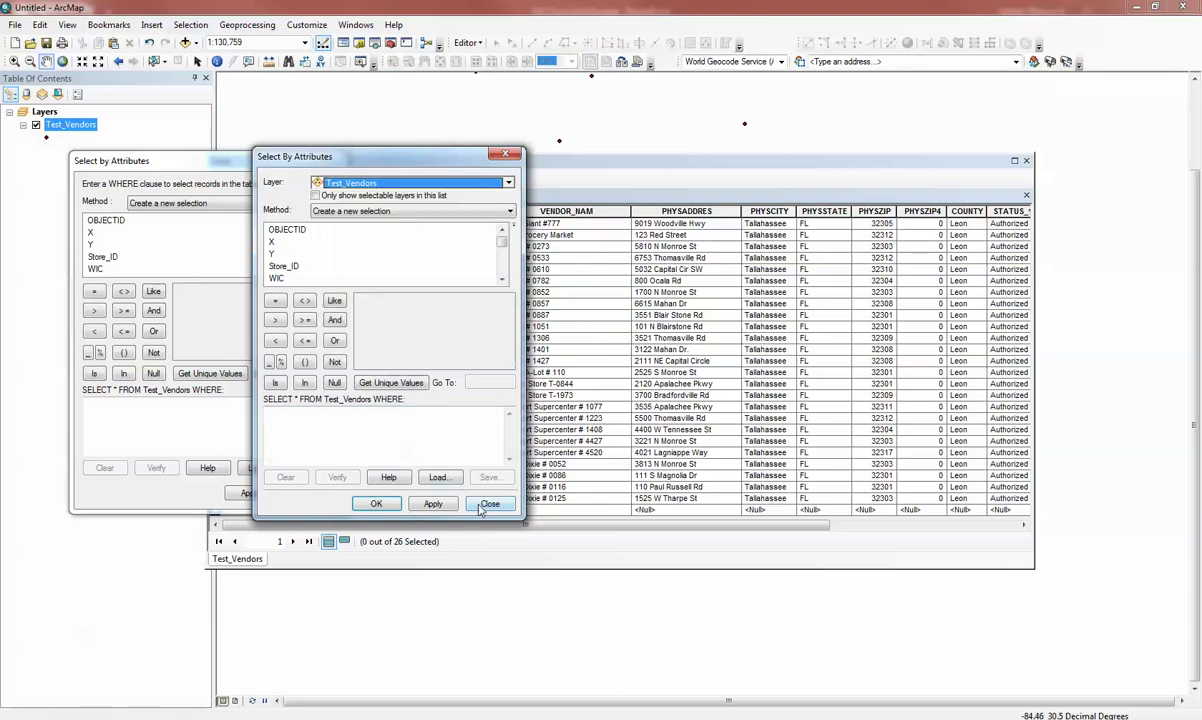
pyautogui.click(486, 504)
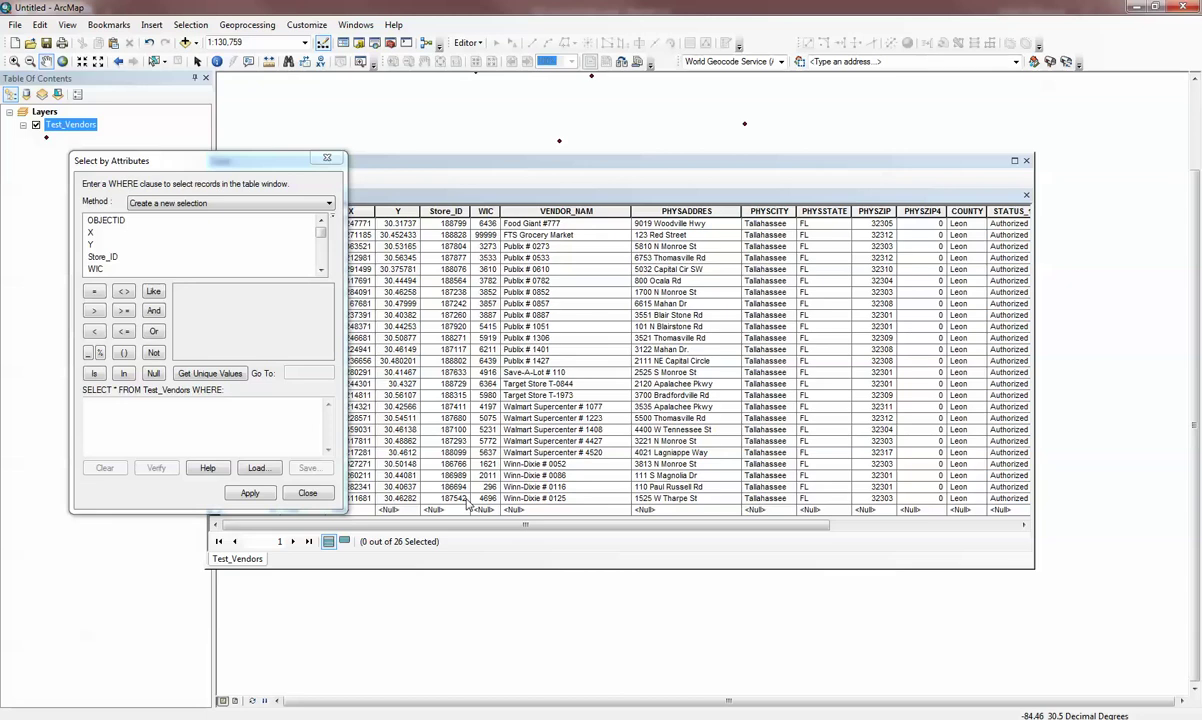
# - Add the PHYSCITY field to the WHERE clause of the table selection
pyautogui.click(321, 270)
pyautogui.click(321, 270)
pyautogui.click(321, 270)
pyautogui.click(321, 270)
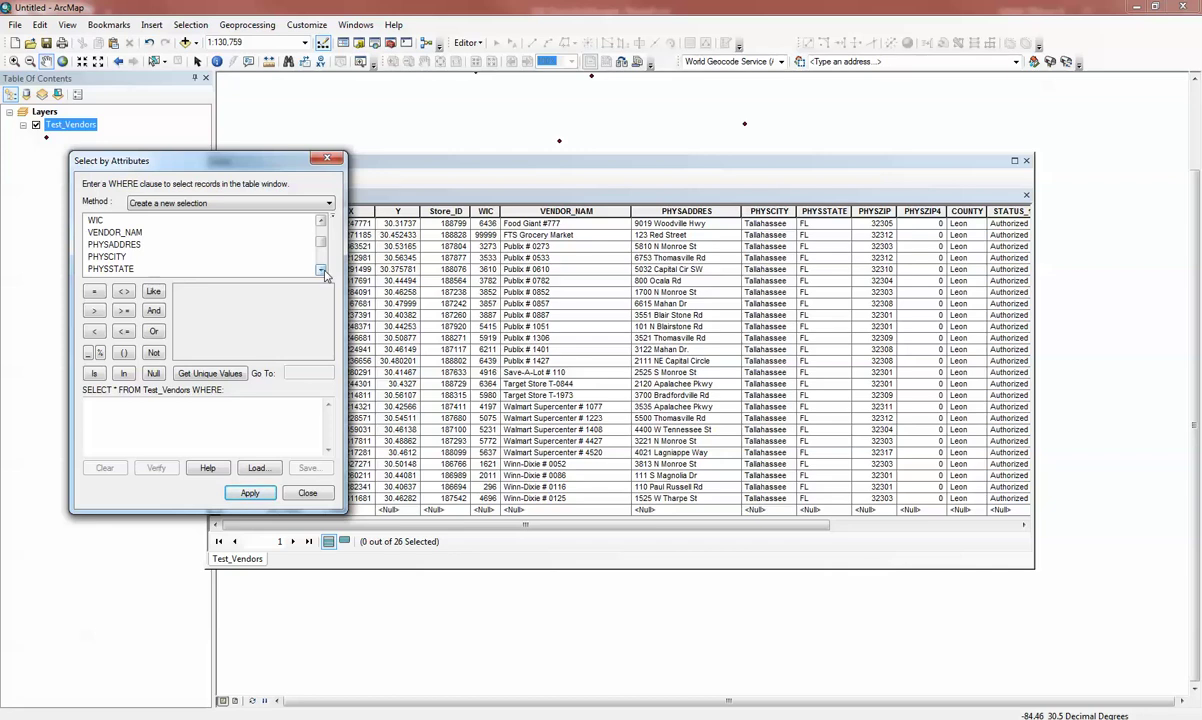
pyautogui.click(322, 271)
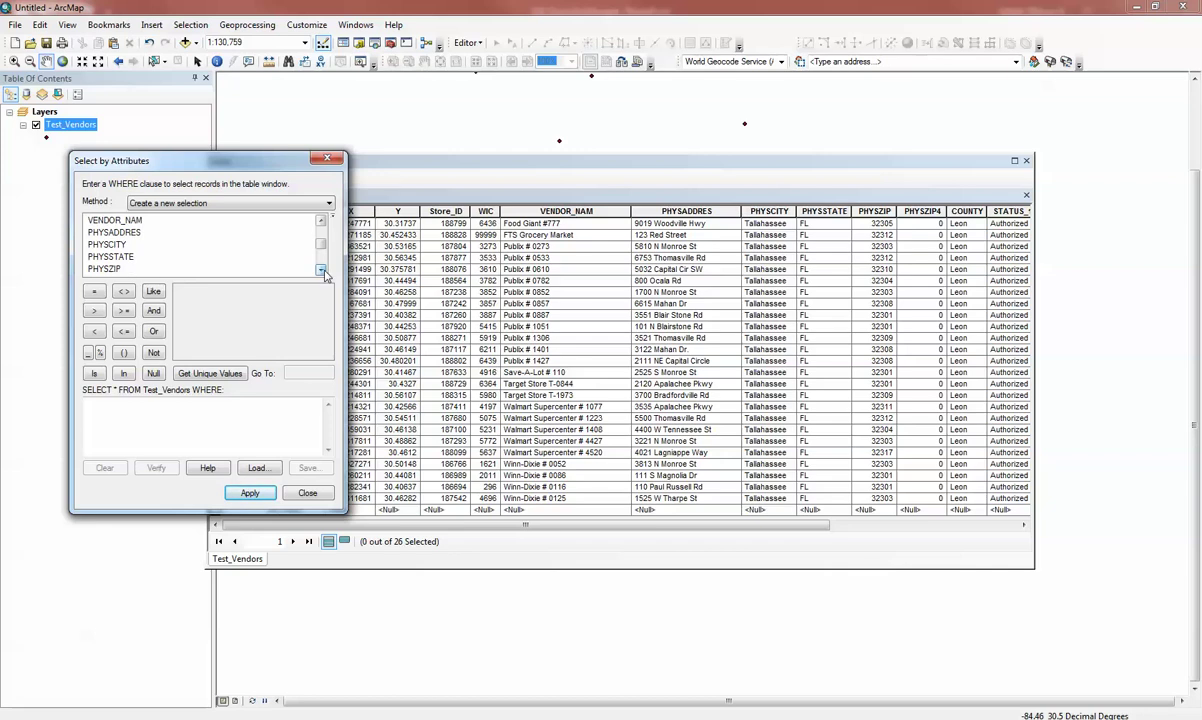
pyautogui.doubleClick(108, 245)
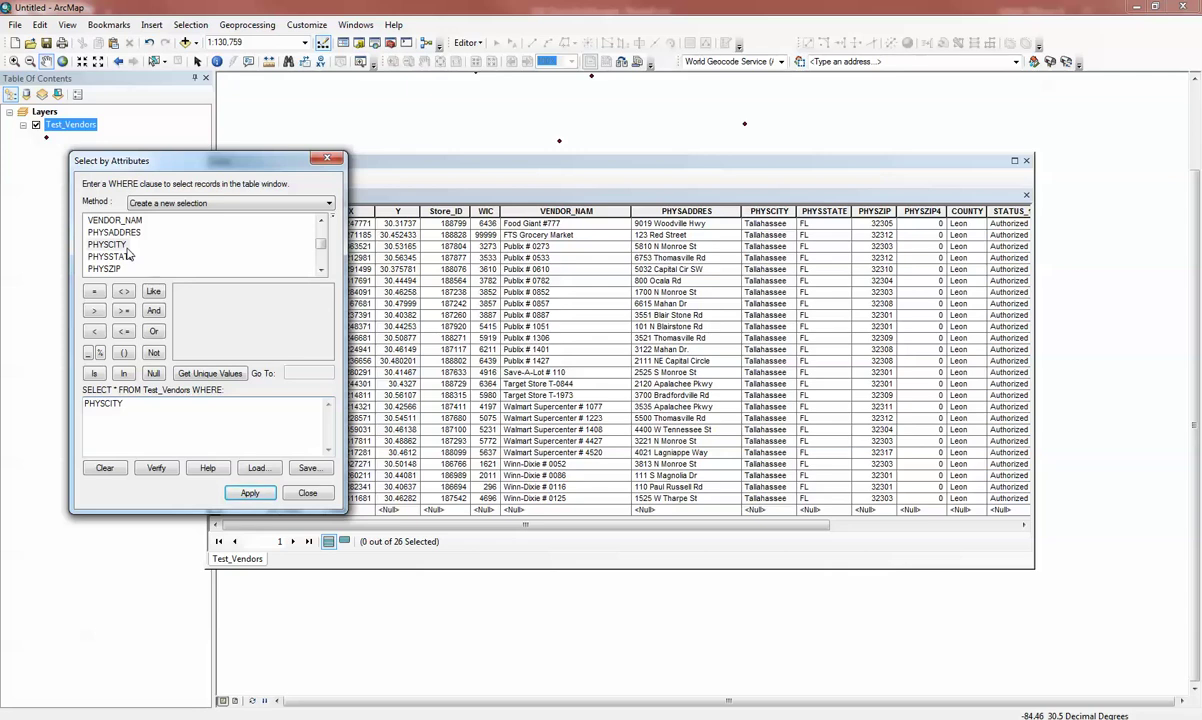
# - List the unique values of PHYSCITY and PHYSSTATE, finishing with the PHYSCITY values listed
pyautogui.click(234, 374)
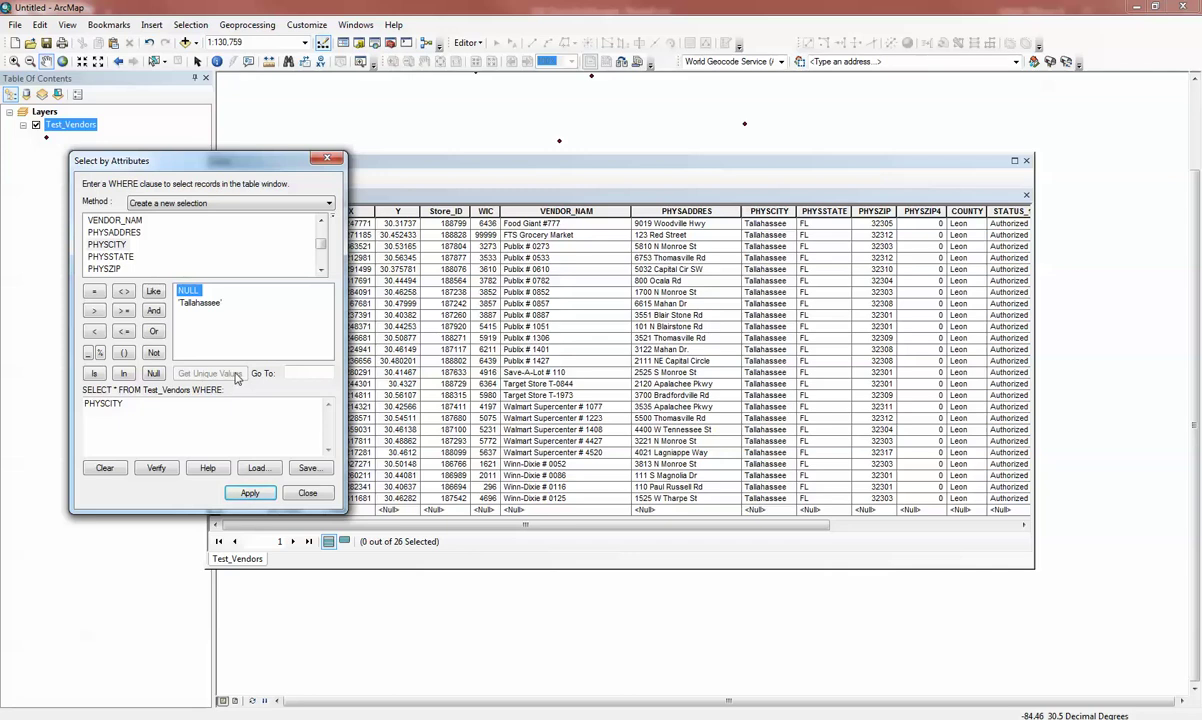
pyautogui.click(115, 256)
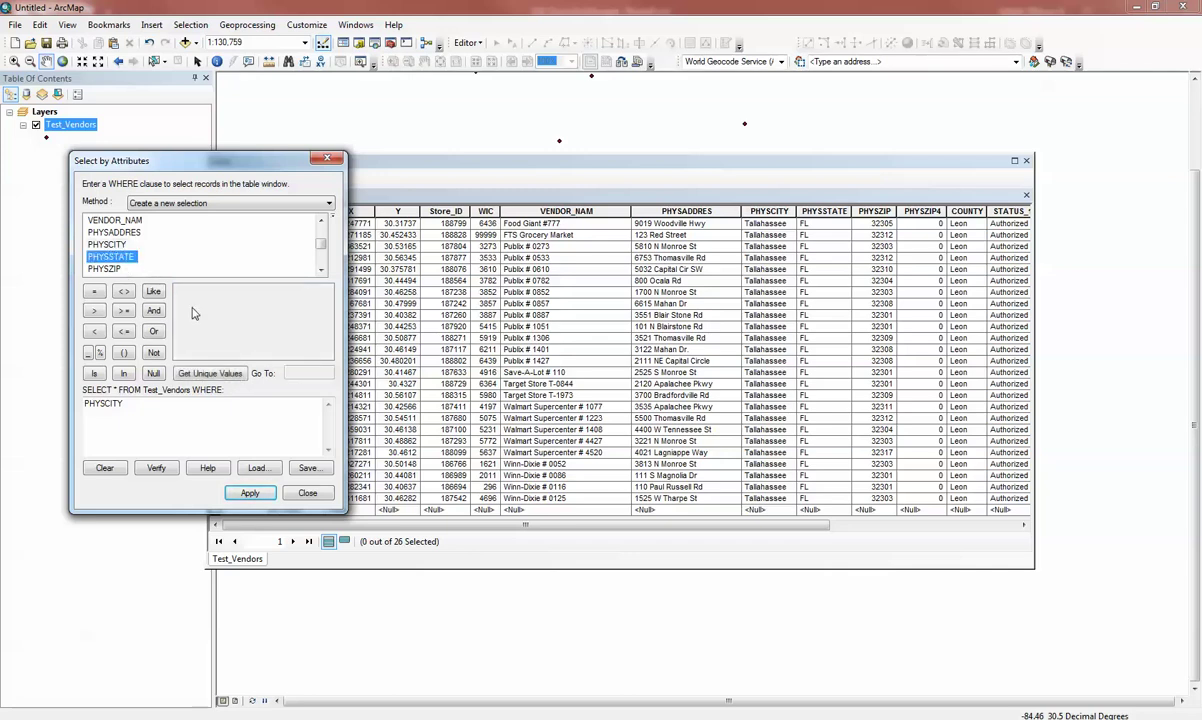
pyautogui.click(226, 376)
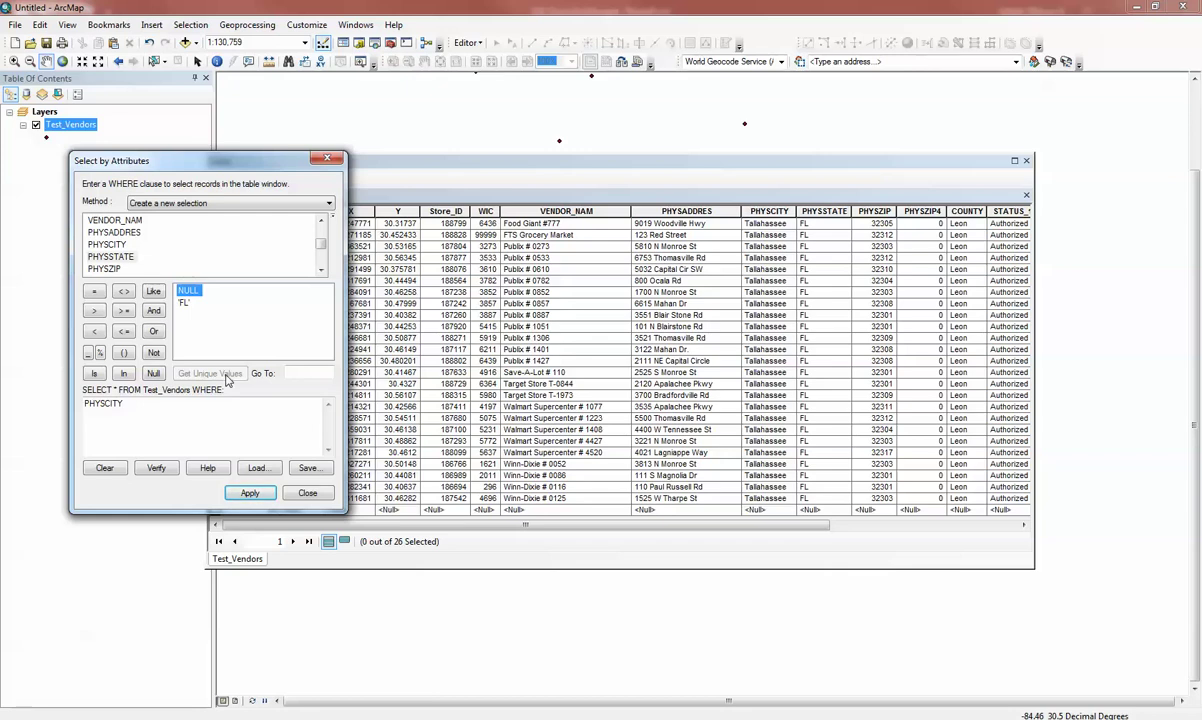
pyautogui.click(110, 242)
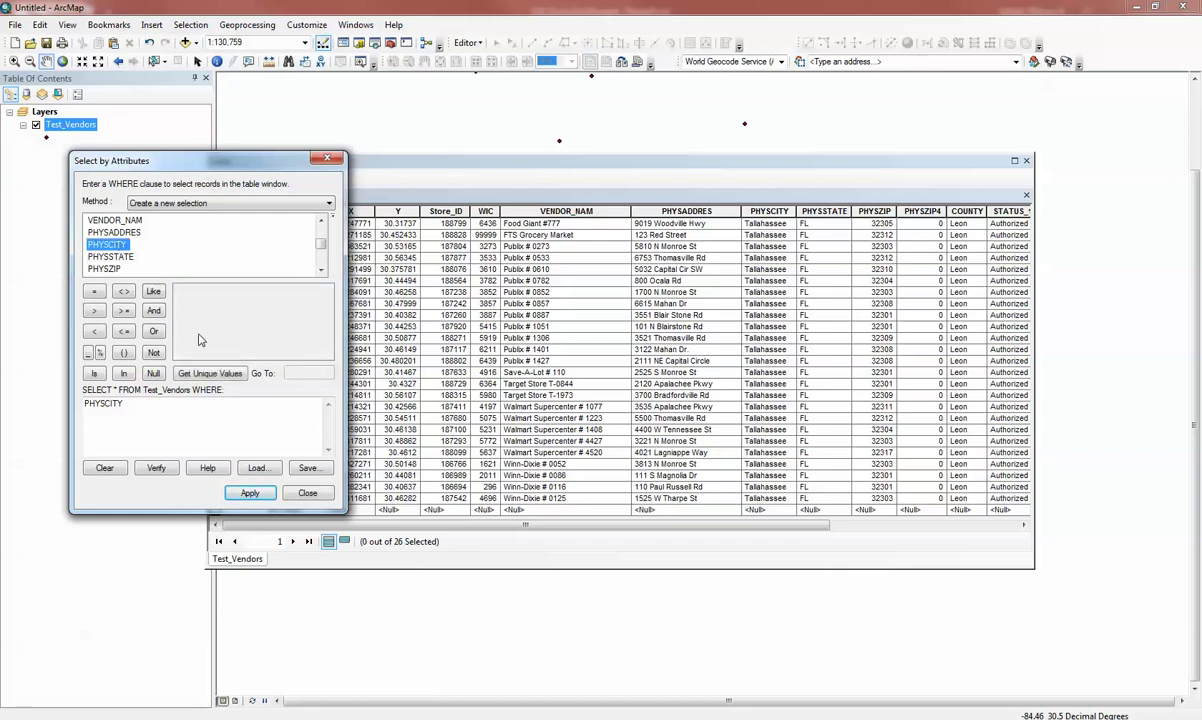
pyautogui.click(212, 373)
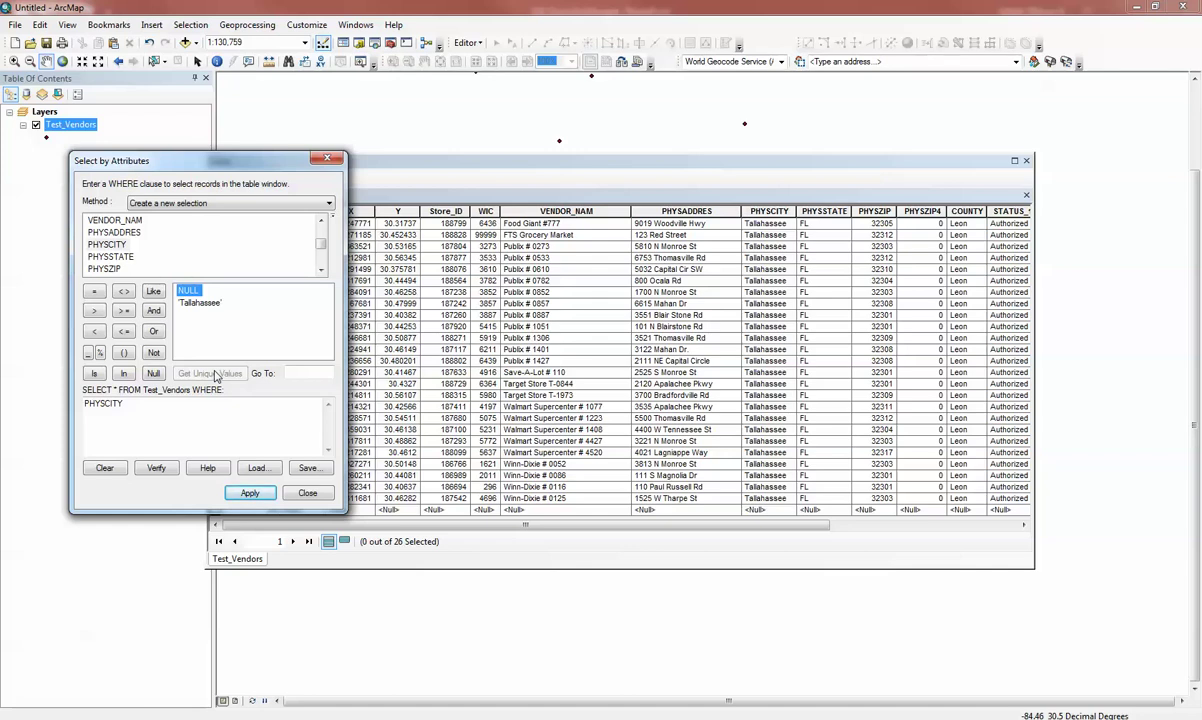
# - Complete the WHERE clause as PHYSCITY = 'Tallahassee' and verify the expression
pyautogui.click(95, 291)
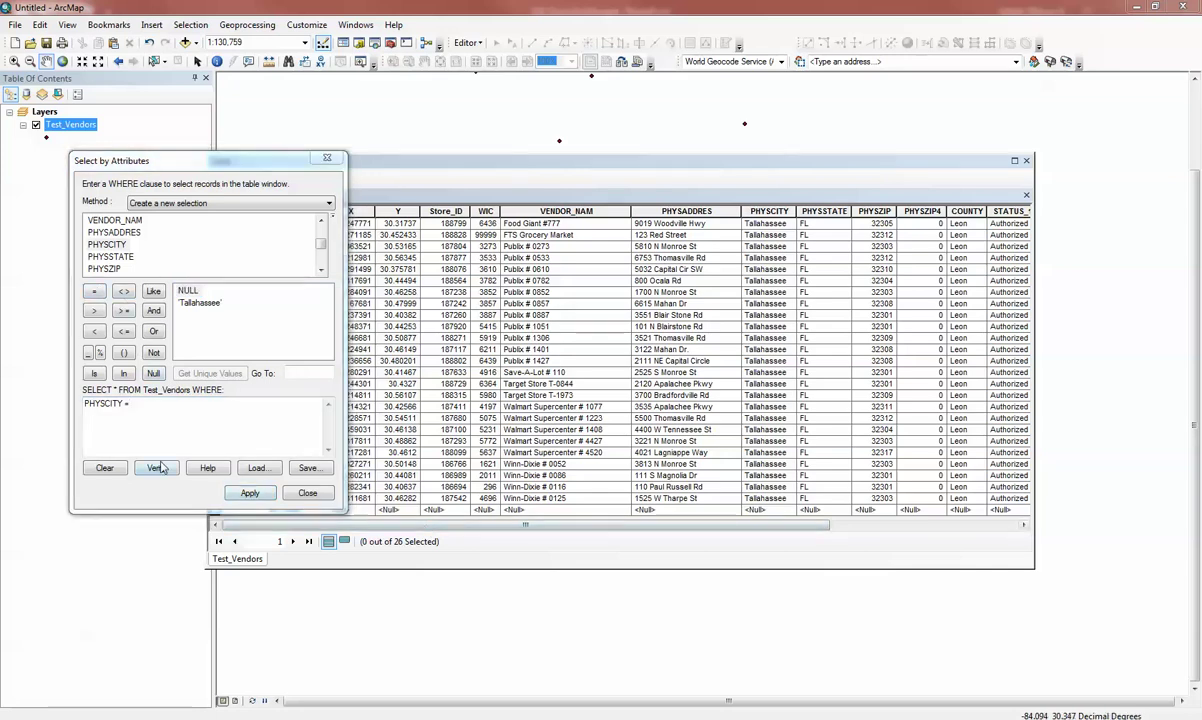
pyautogui.click(150, 390)
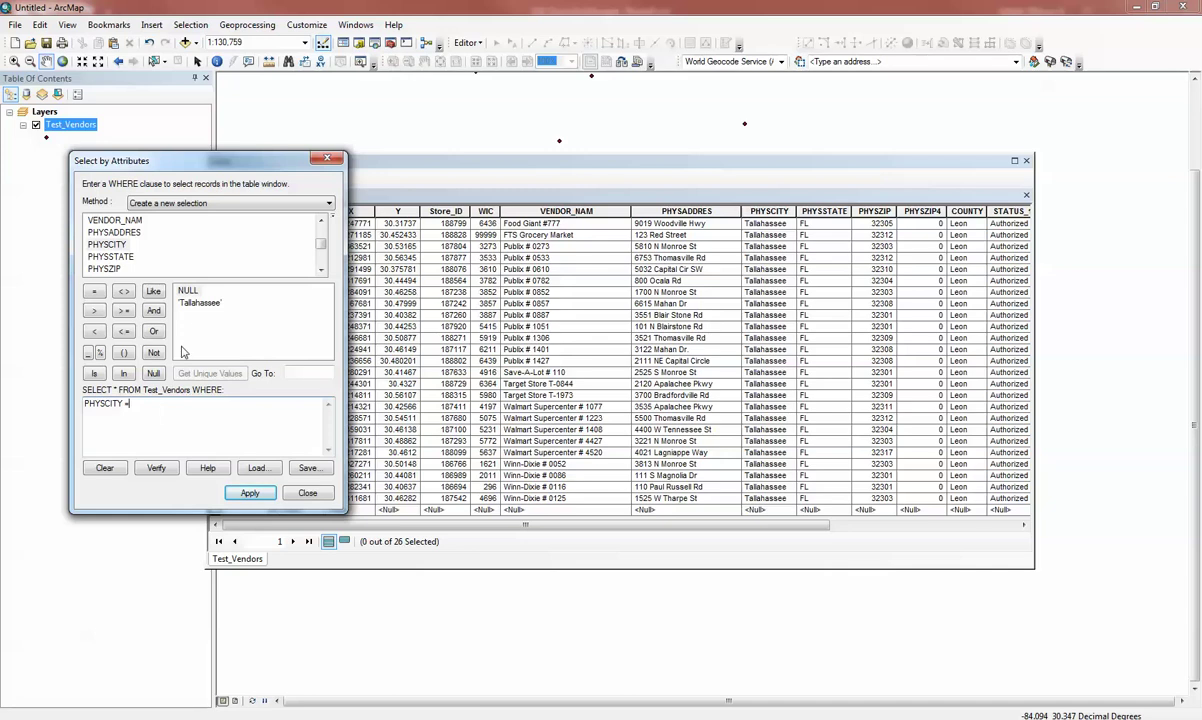
pyautogui.doubleClick(200, 306)
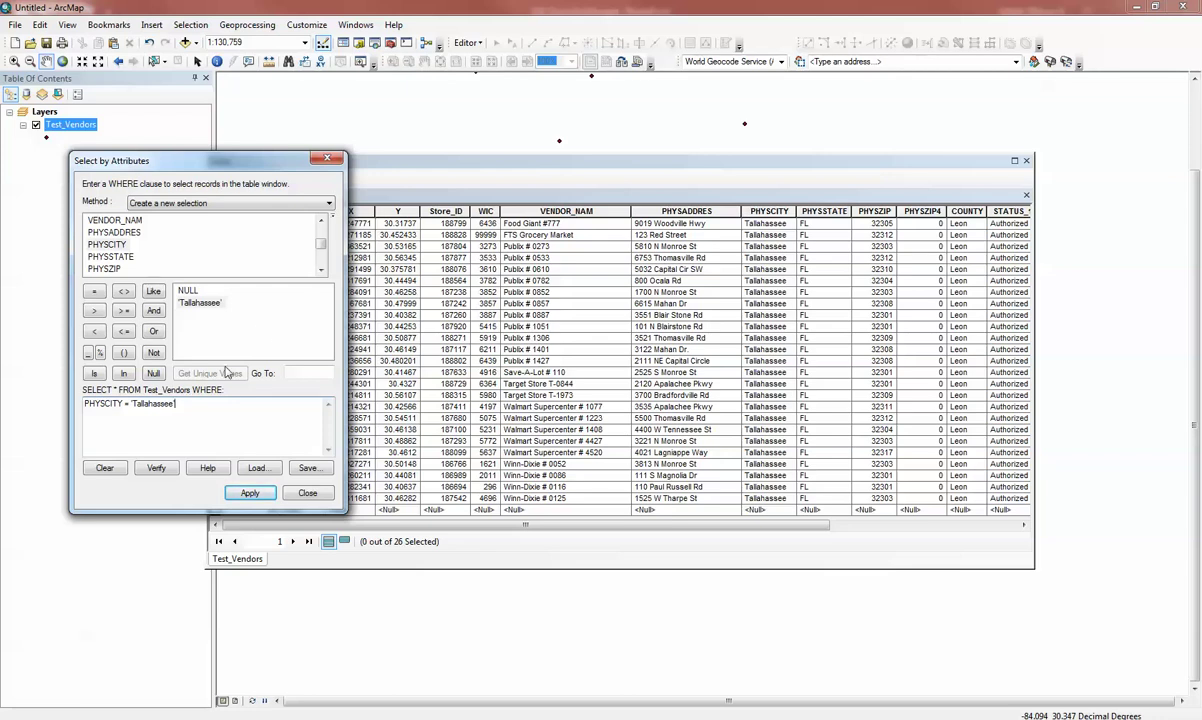
pyautogui.click(168, 469)
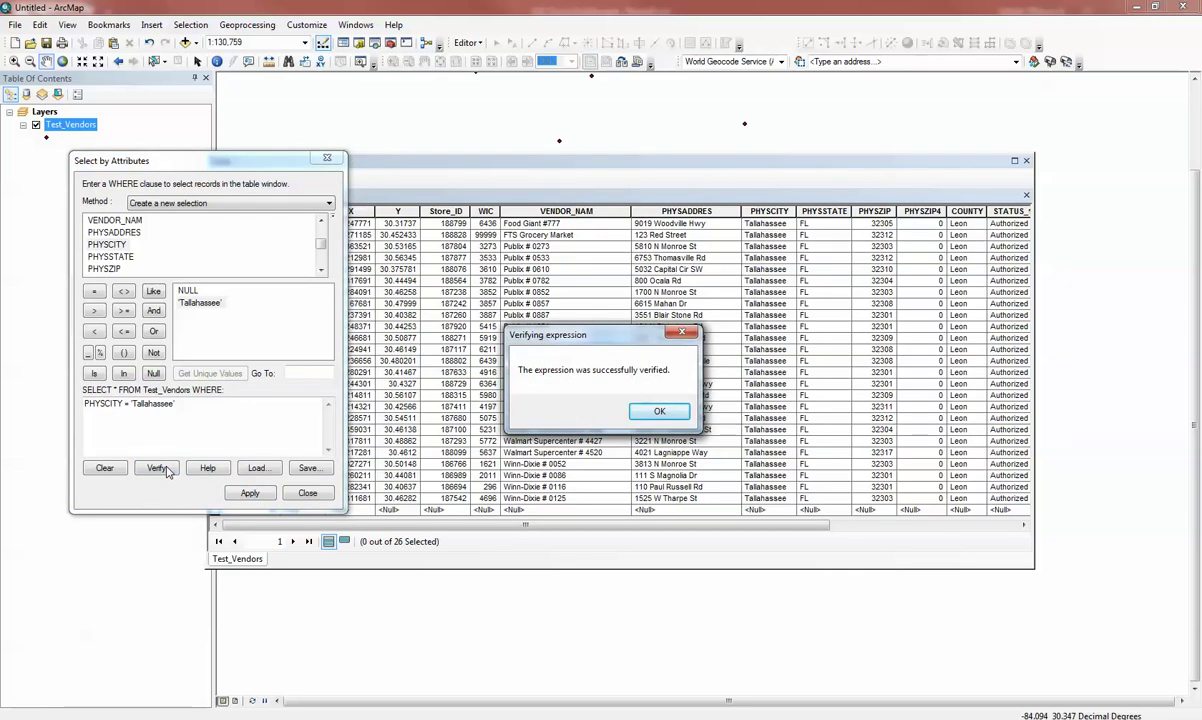
pyautogui.click(659, 411)
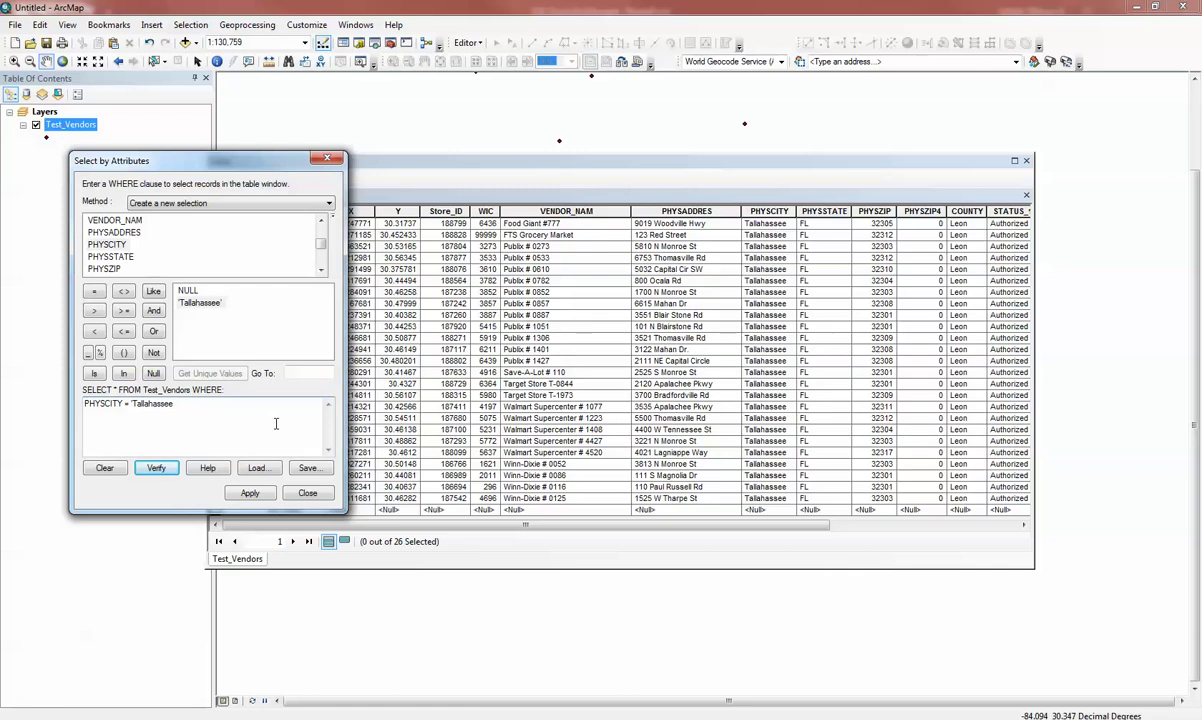
# - Verify the clause without the closing quote after Tallahassee, and restore the quote
pyautogui.click(160, 468)
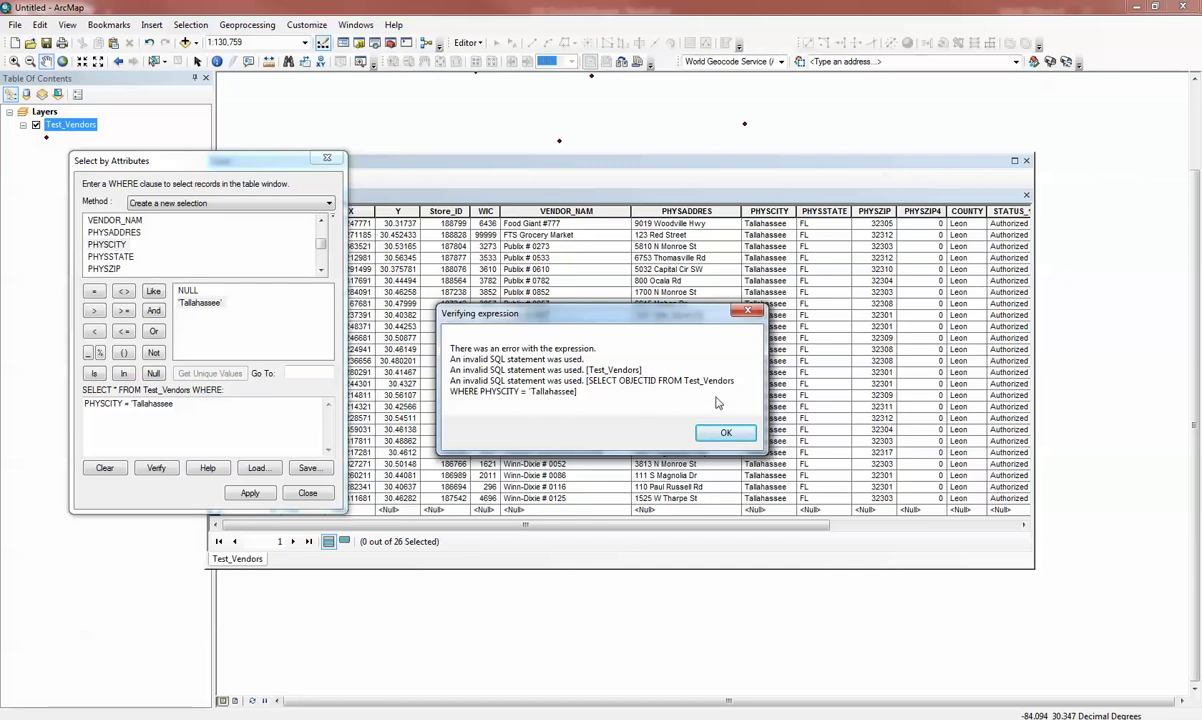
pyautogui.press('Return')
pyautogui.click(277, 418)
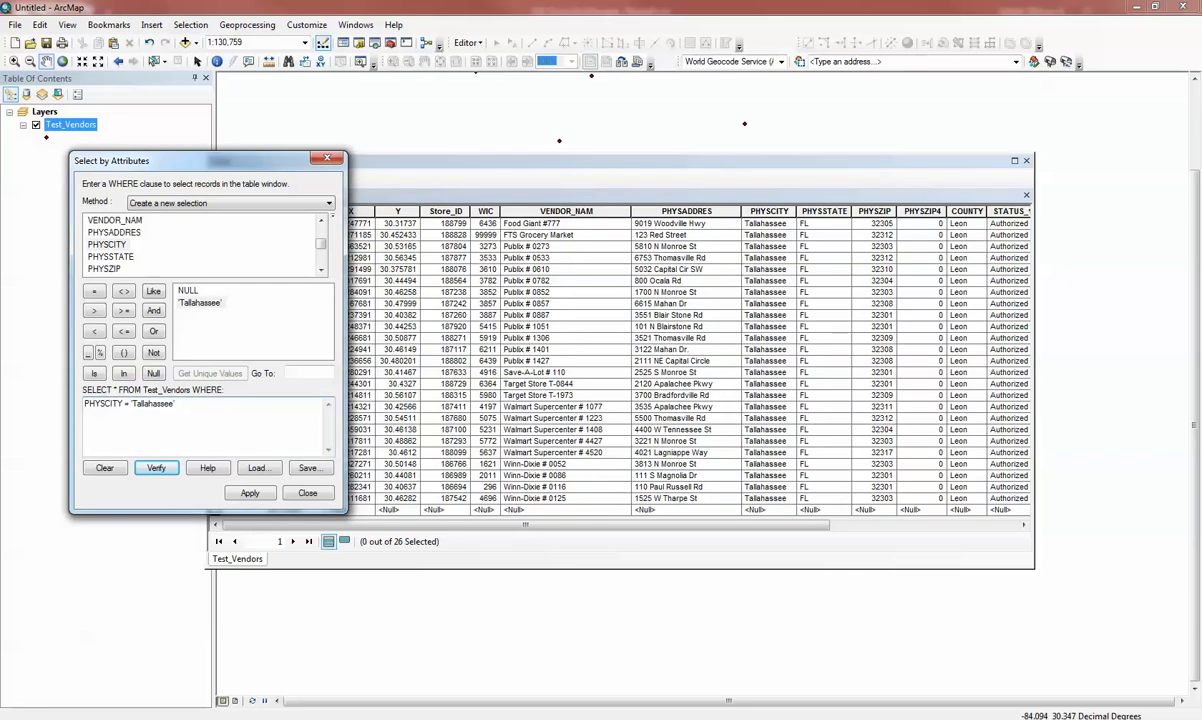
# - Apply the PHYSCITY = 'Tallahassee' query to select the matching Test_Vendors records
pyautogui.click(250, 493)
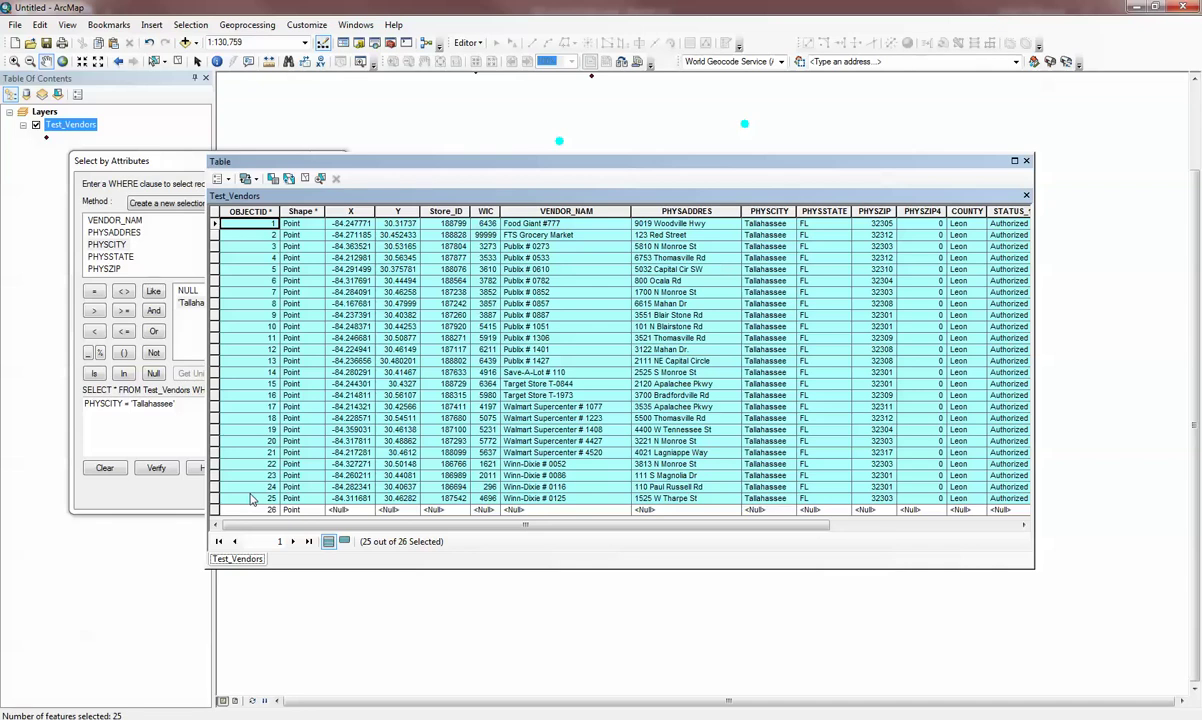
# - Replace 'Tallahassee' with NULL so the clause reads PHYSCITY = NULL, and verify the expression
pyautogui.click(165, 425)
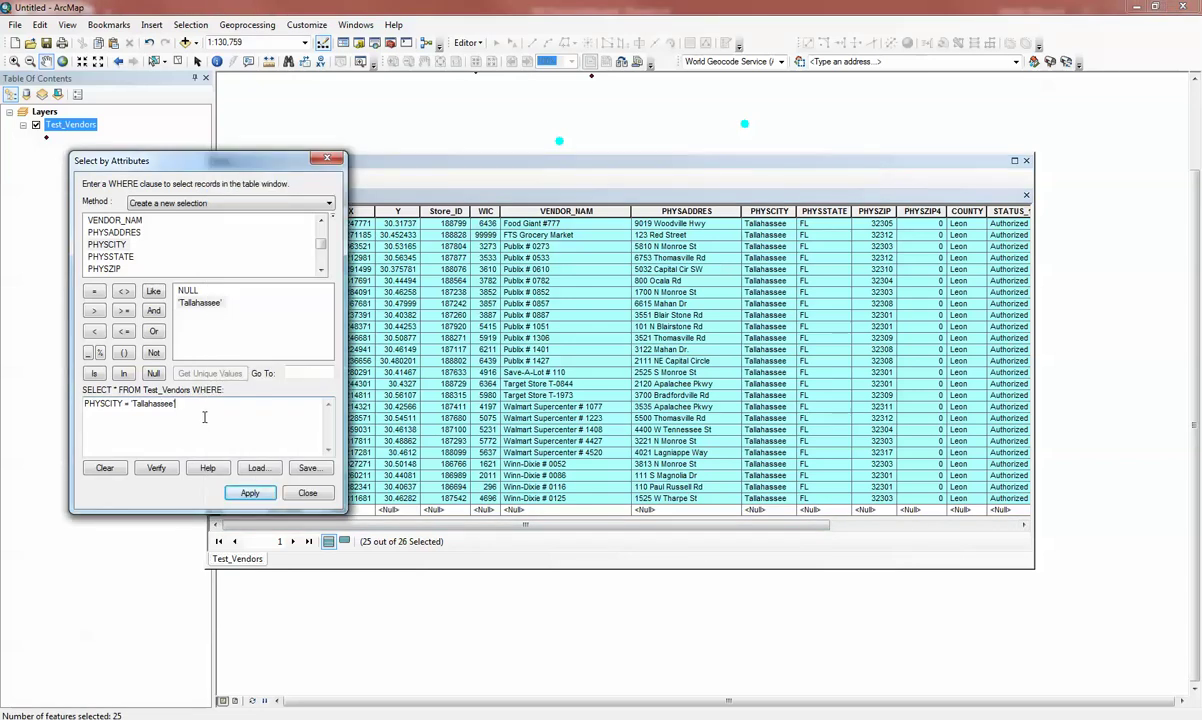
pyautogui.moveTo(196, 408); pyautogui.dragTo(66, 404)
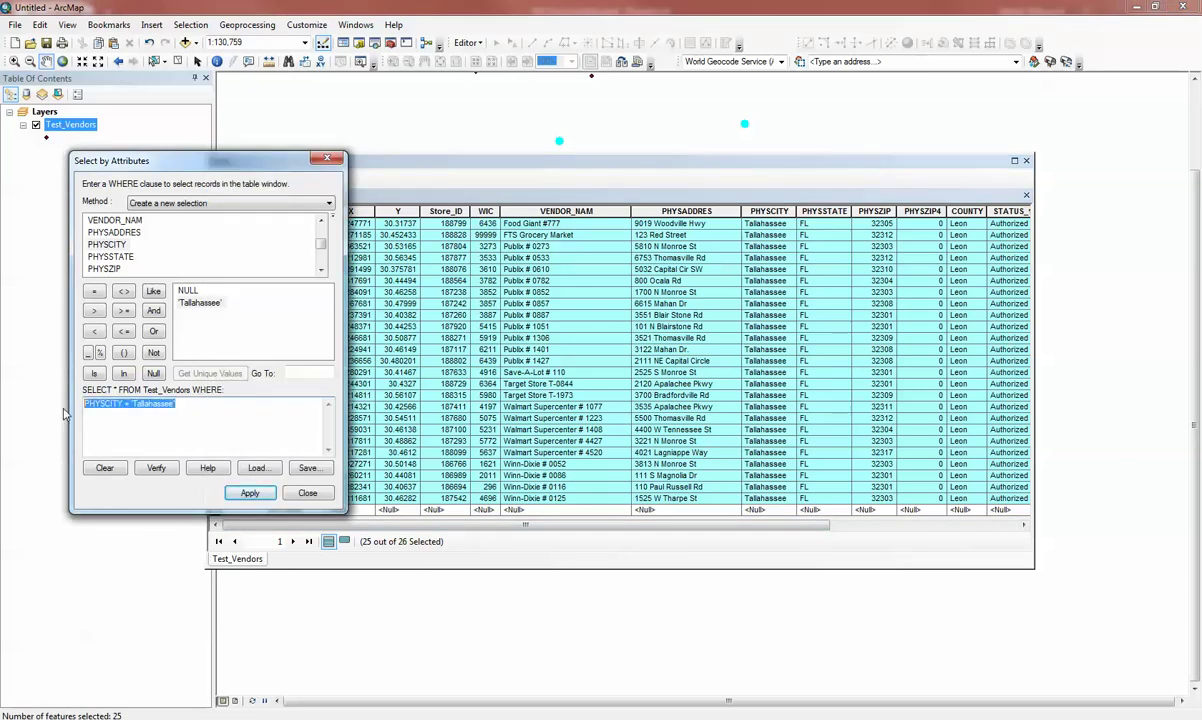
pyautogui.click(135, 412)
pyautogui.press('BackSpace')
pyautogui.press('BackSpace')
pyautogui.press('BackSpace')
pyautogui.press('BackSpace')
pyautogui.press('Delete')
pyautogui.press('Delete')
pyautogui.press('Delete')
pyautogui.press('Delete')
pyautogui.press('Delete')
pyautogui.press('Delete')
pyautogui.press('Delete')
pyautogui.press('Delete')
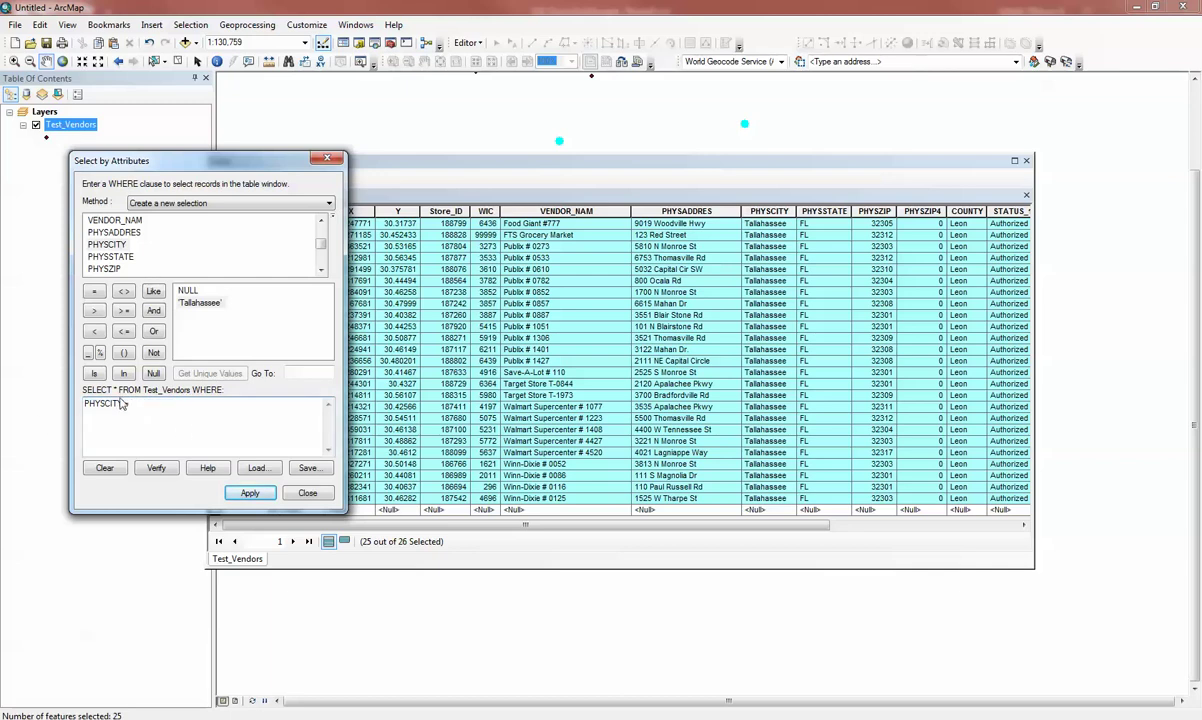
pyautogui.click(155, 374)
pyautogui.click(156, 468)
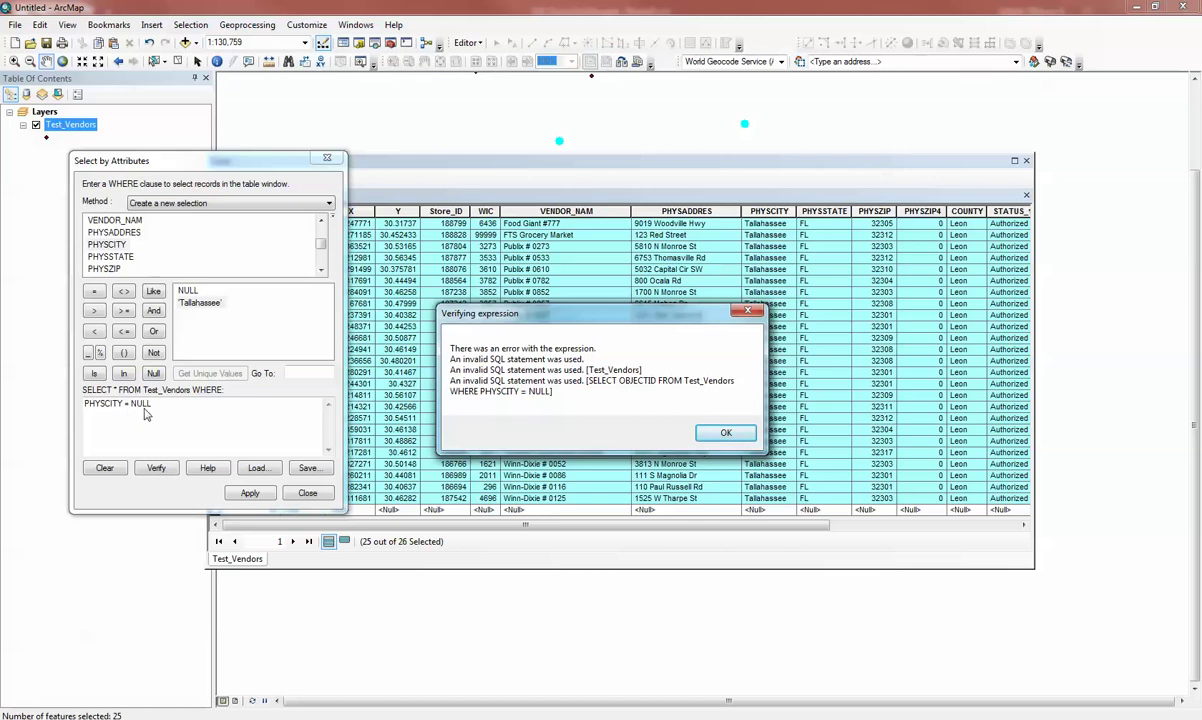
pyautogui.click(707, 438)
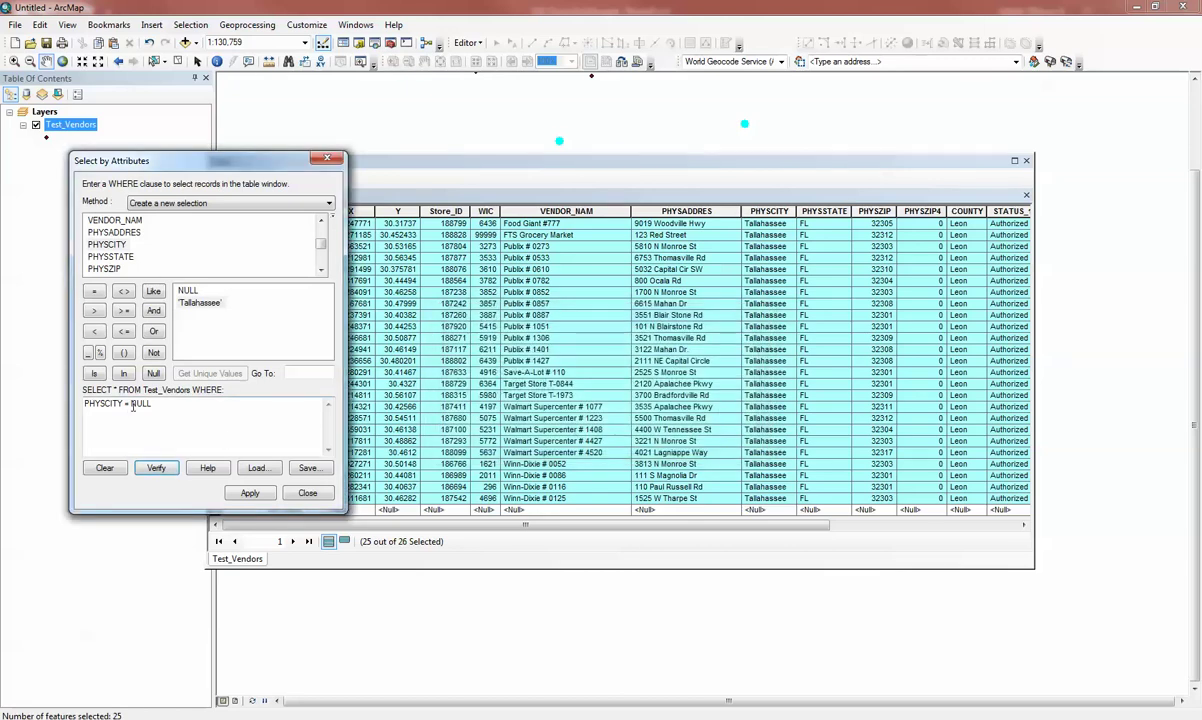
# - Change the operator so the clause reads PHYSCITY is NULL, verify the expression, and apply the selection
pyautogui.press('BackSpace')
pyautogui.write('is')
pyautogui.click(158, 469)
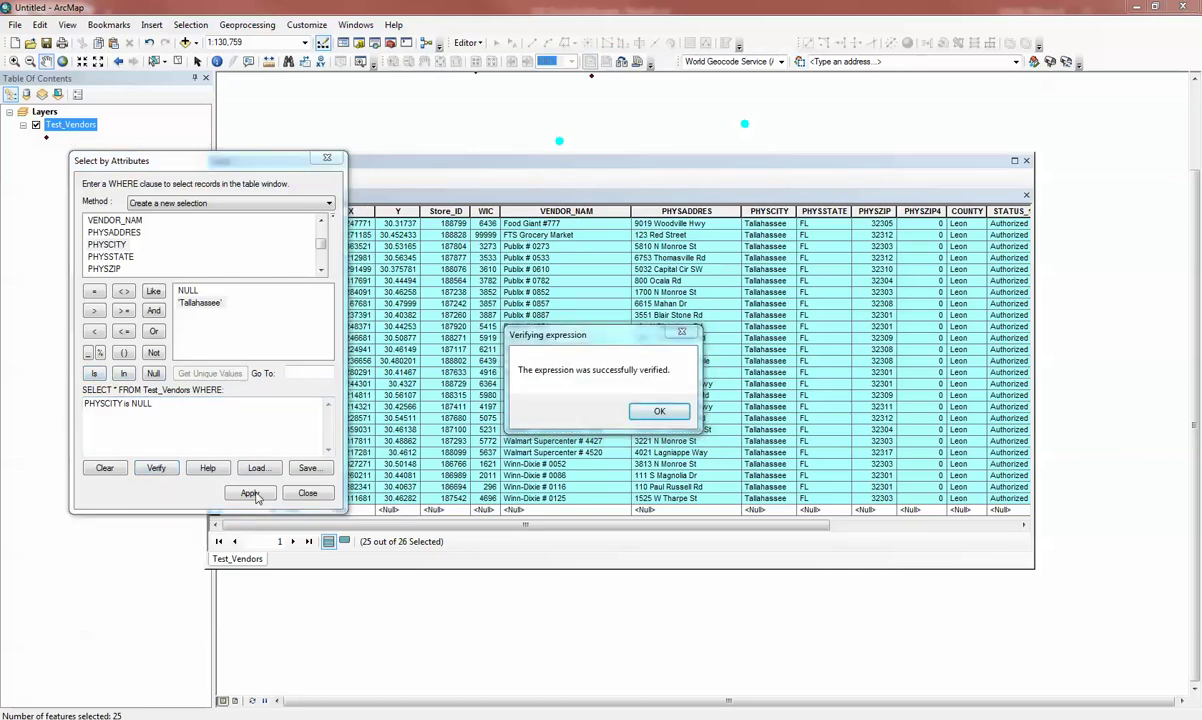
pyautogui.click(659, 411)
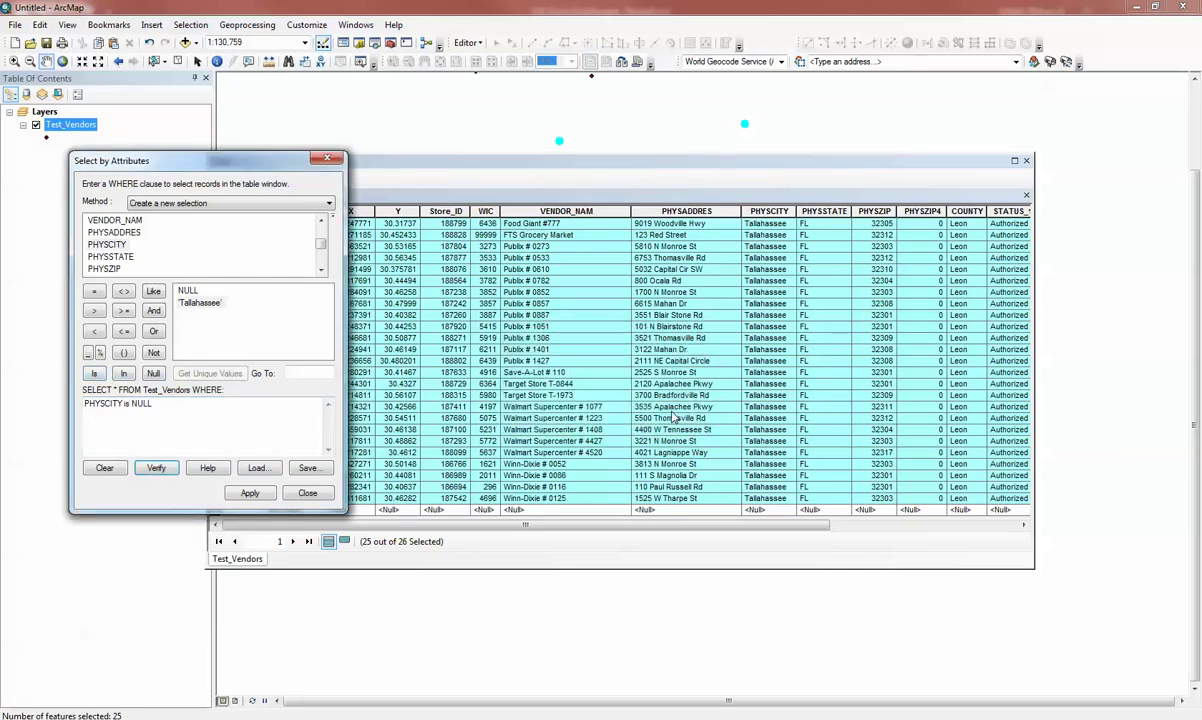
pyautogui.click(251, 494)
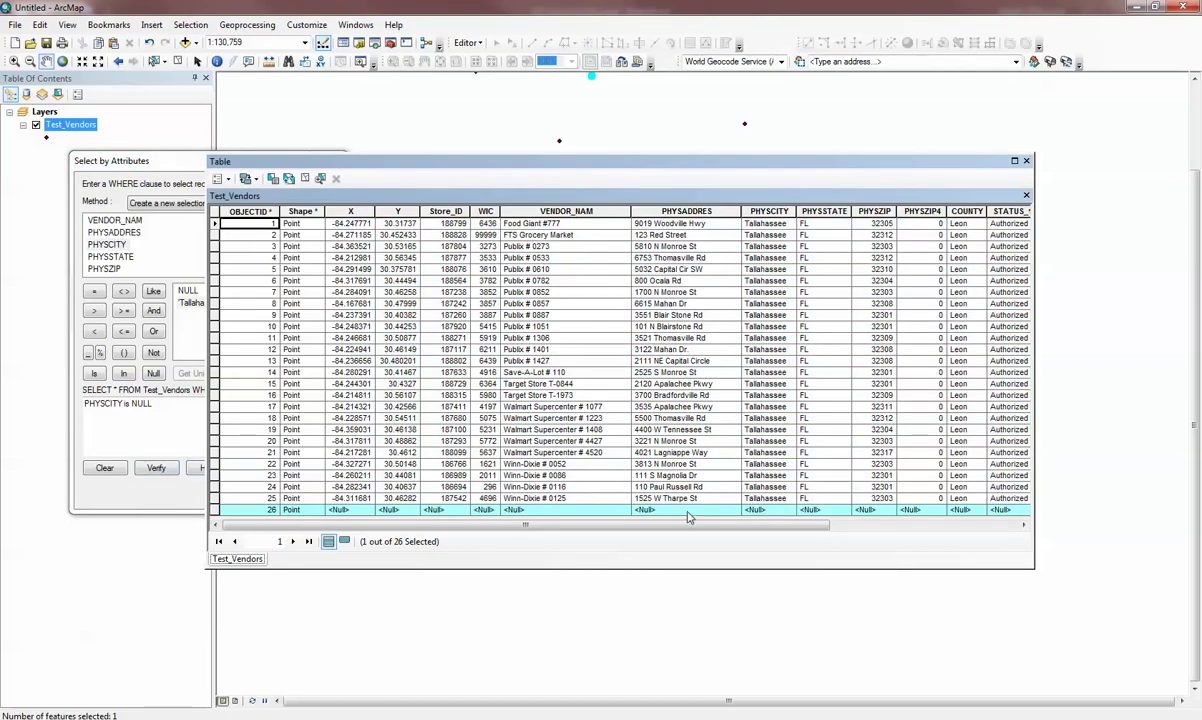
# - Replace the WHERE clause with PHYSZIP = 32301 and apply it to select the matching vendor records
pyautogui.click(195, 395)
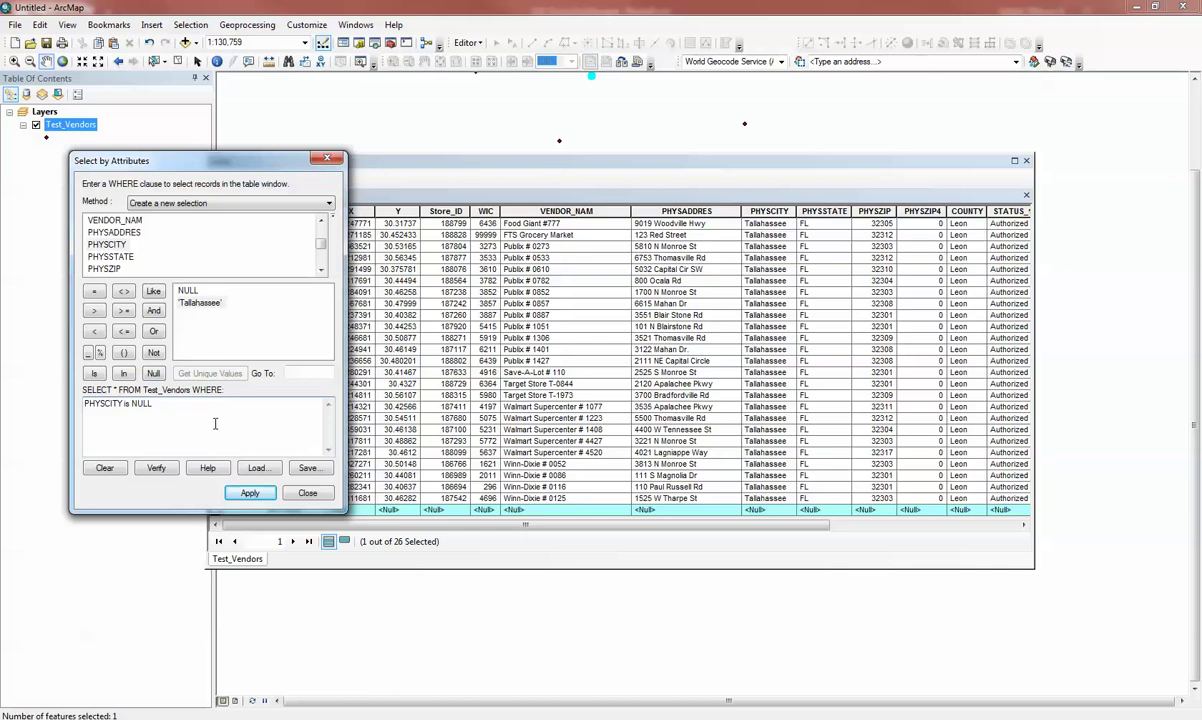
pyautogui.moveTo(125, 405); pyautogui.dragTo(58, 366)
pyautogui.press('BackSpace')
pyautogui.press('BackSpace')
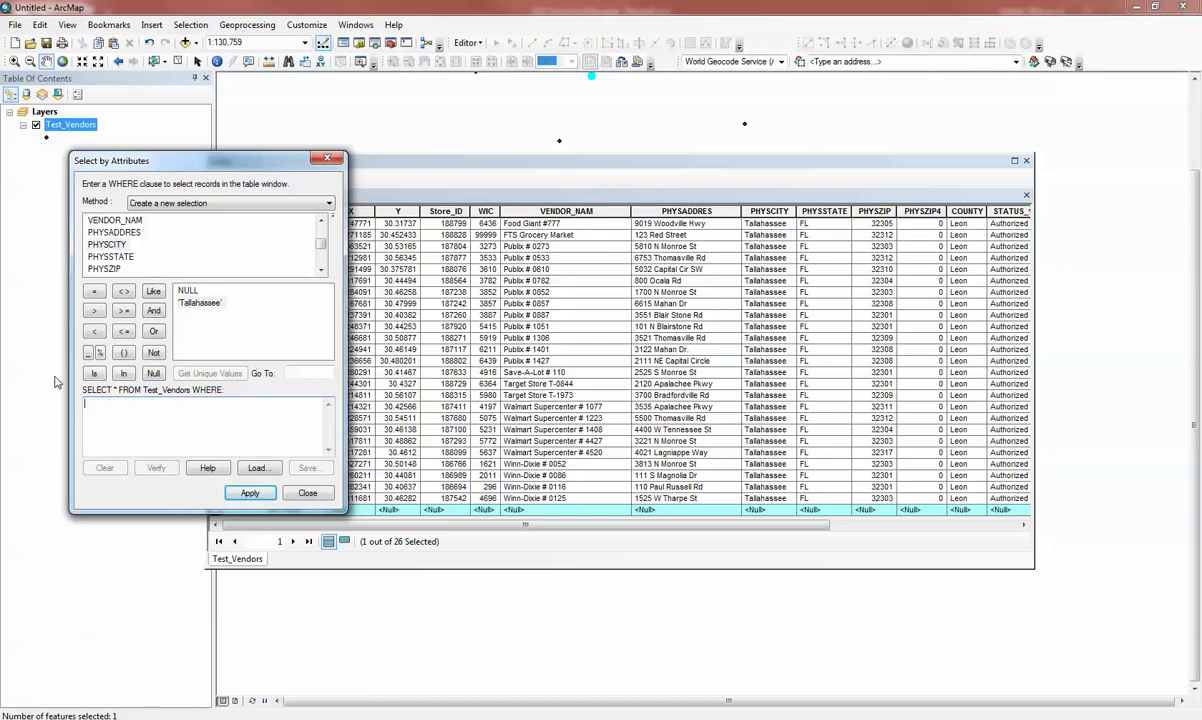
pyautogui.doubleClick(103, 270)
pyautogui.click(95, 291)
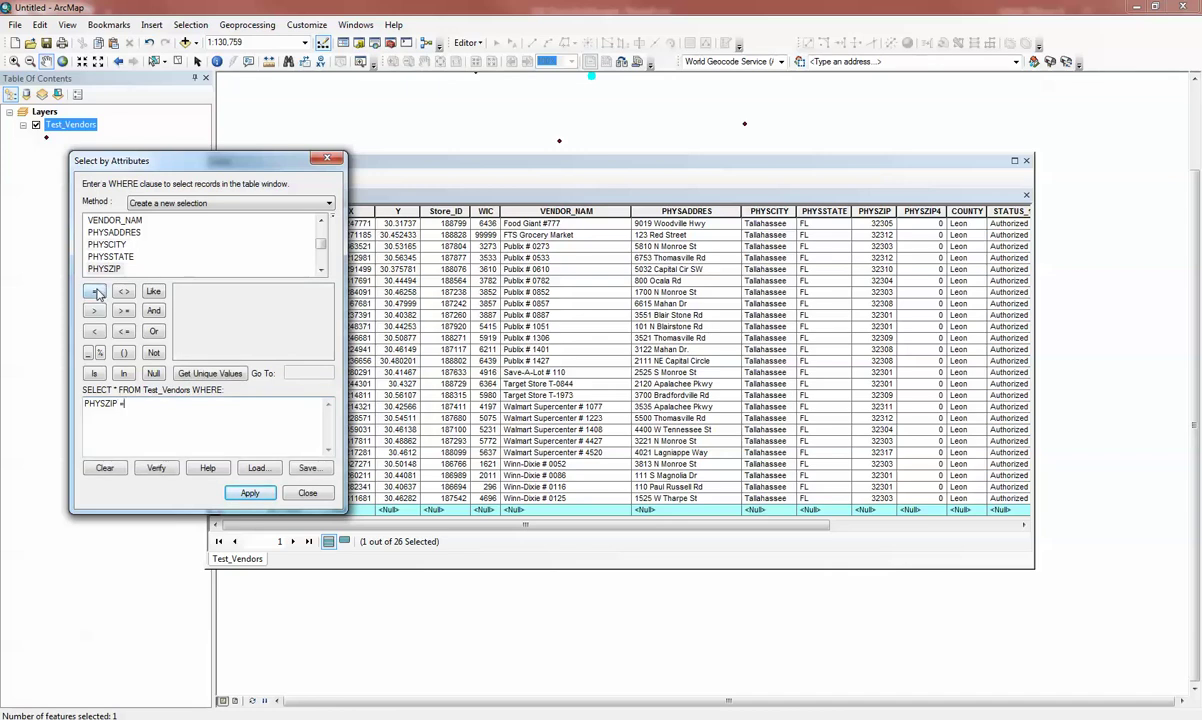
pyautogui.click(200, 373)
pyautogui.doubleClick(189, 302)
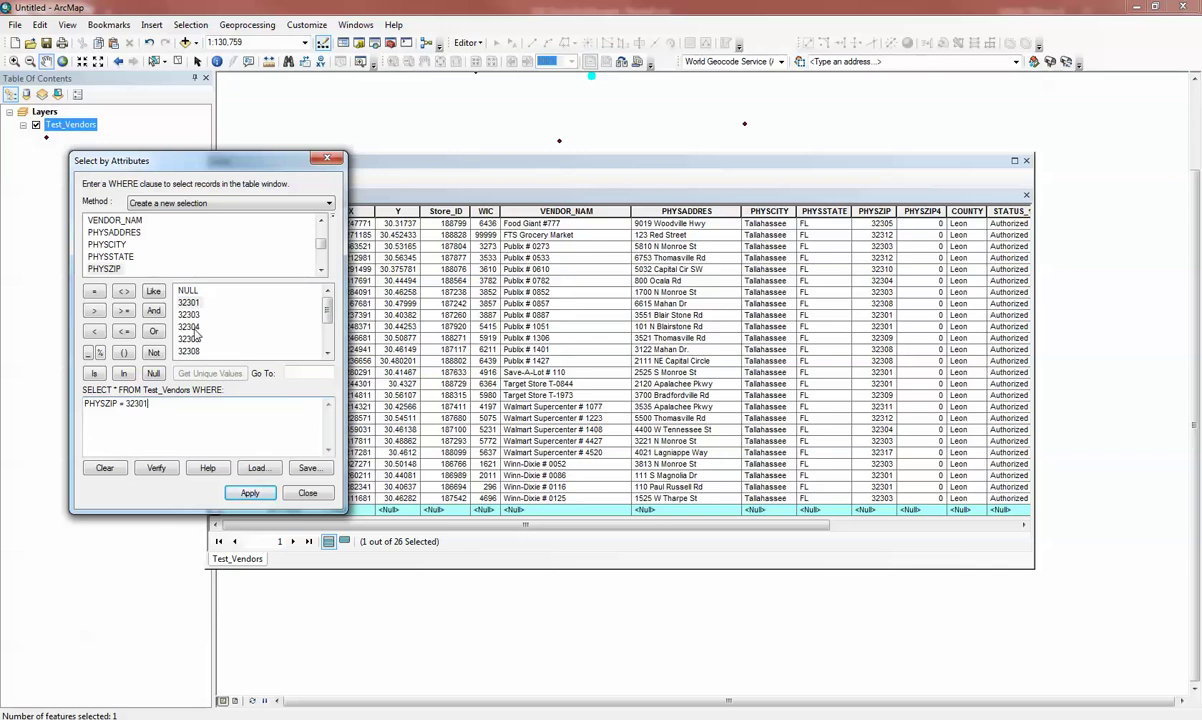
pyautogui.click(248, 492)
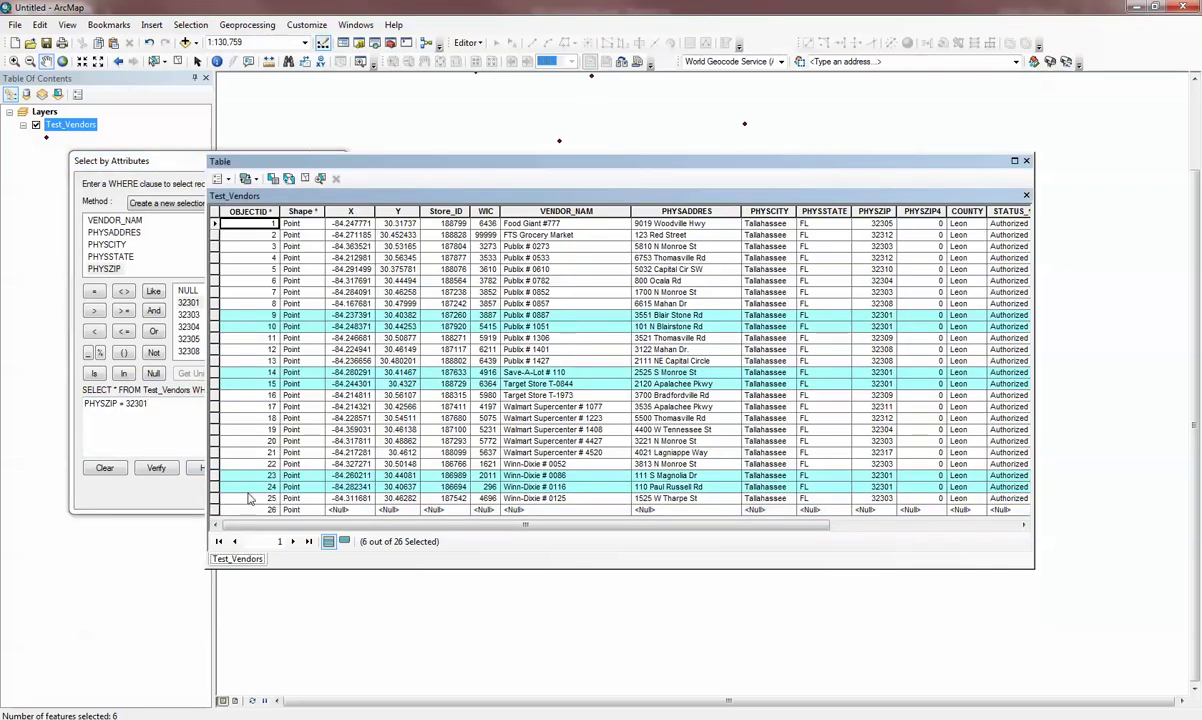
# - Replace the WHERE clause with PHYSZIP = 32301 OR 32308 and verify the expression
pyautogui.click(200, 435)
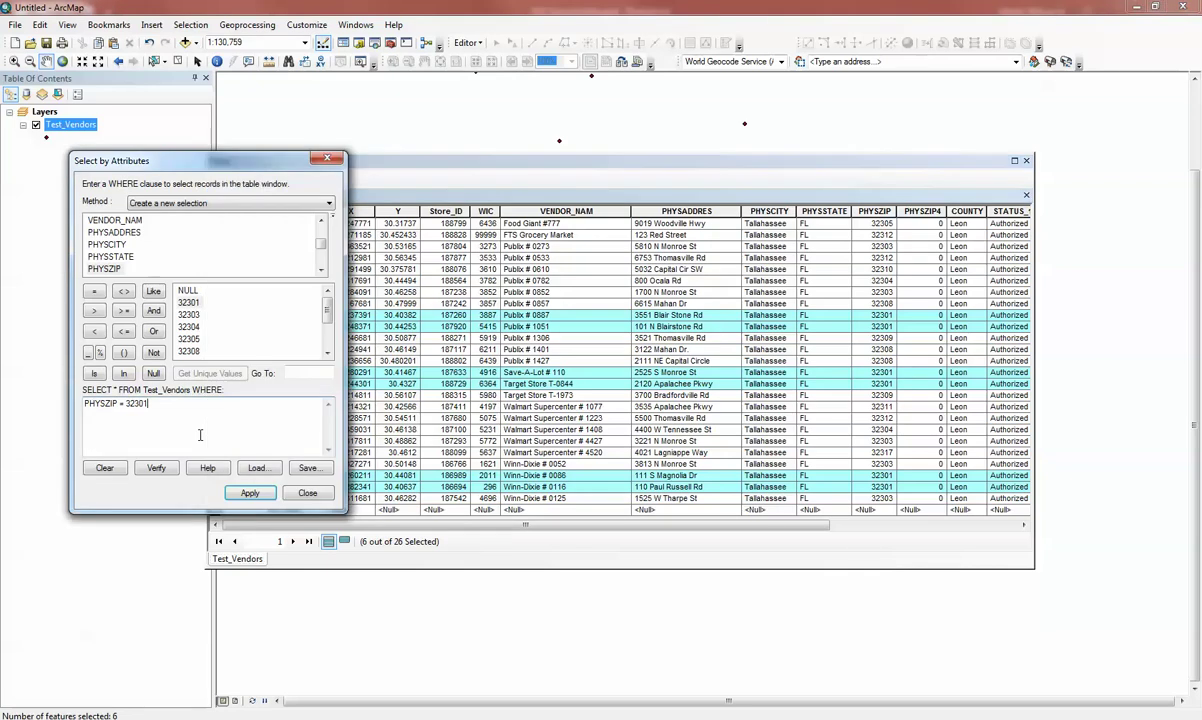
pyautogui.moveTo(200, 428); pyautogui.dragTo(32, 419)
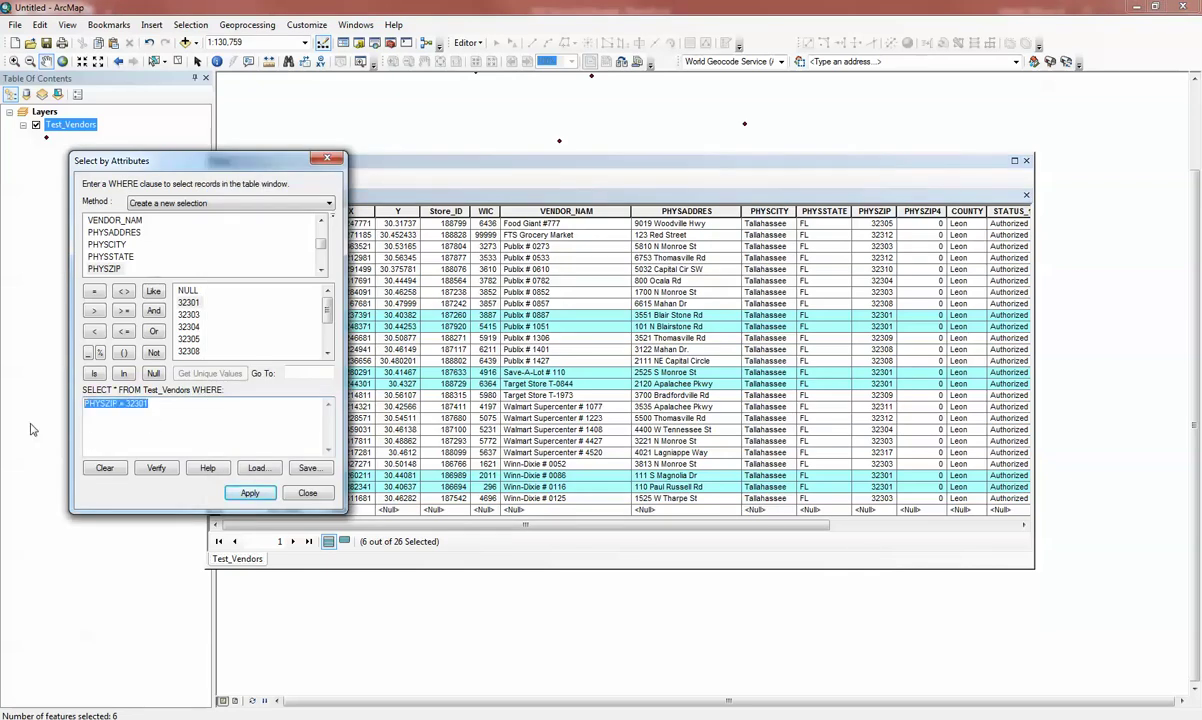
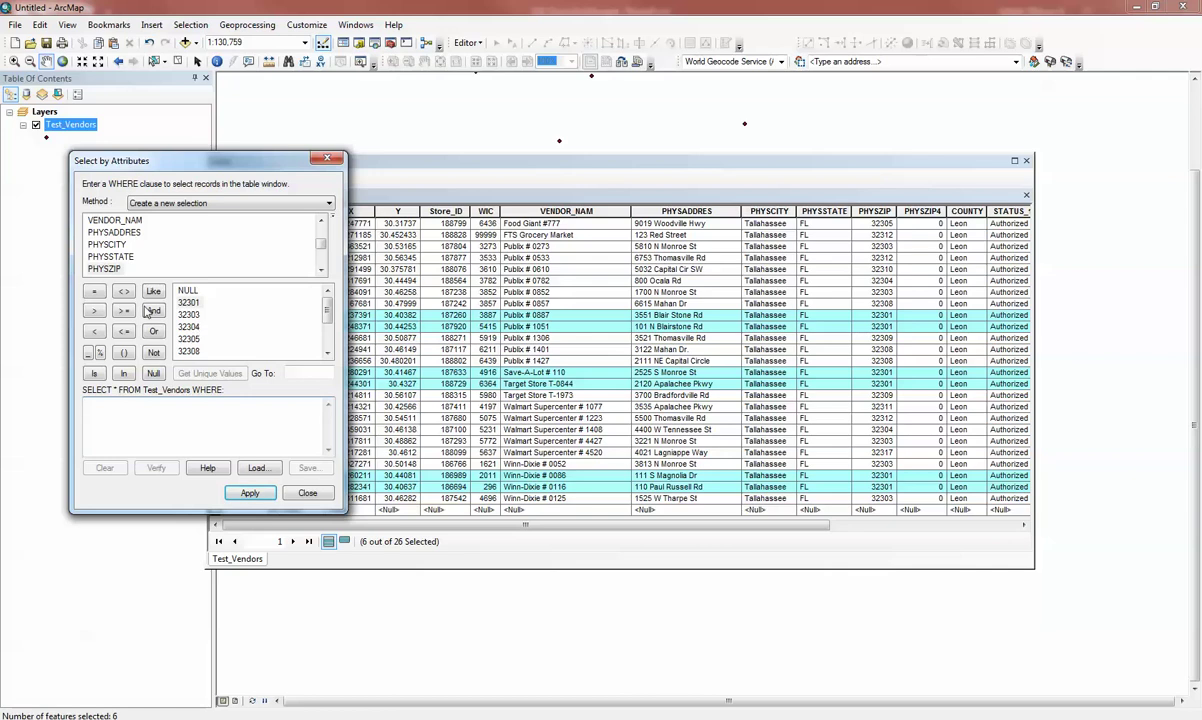
pyautogui.doubleClick(106, 269)
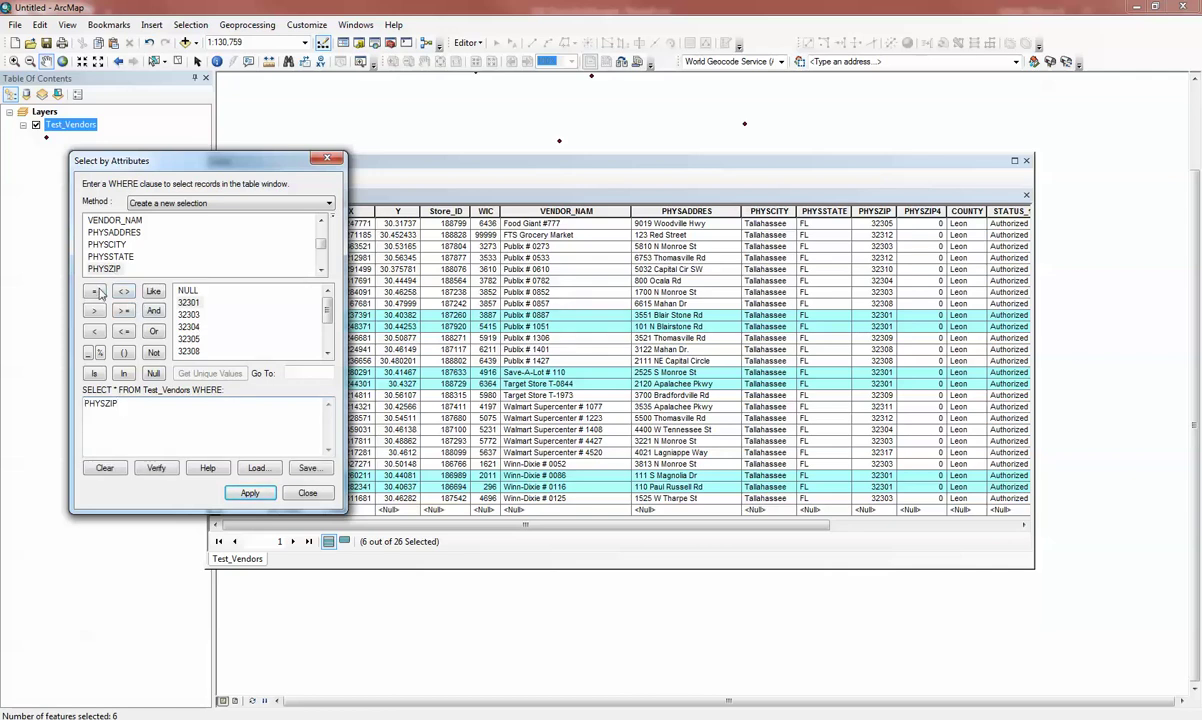
pyautogui.click(94, 291)
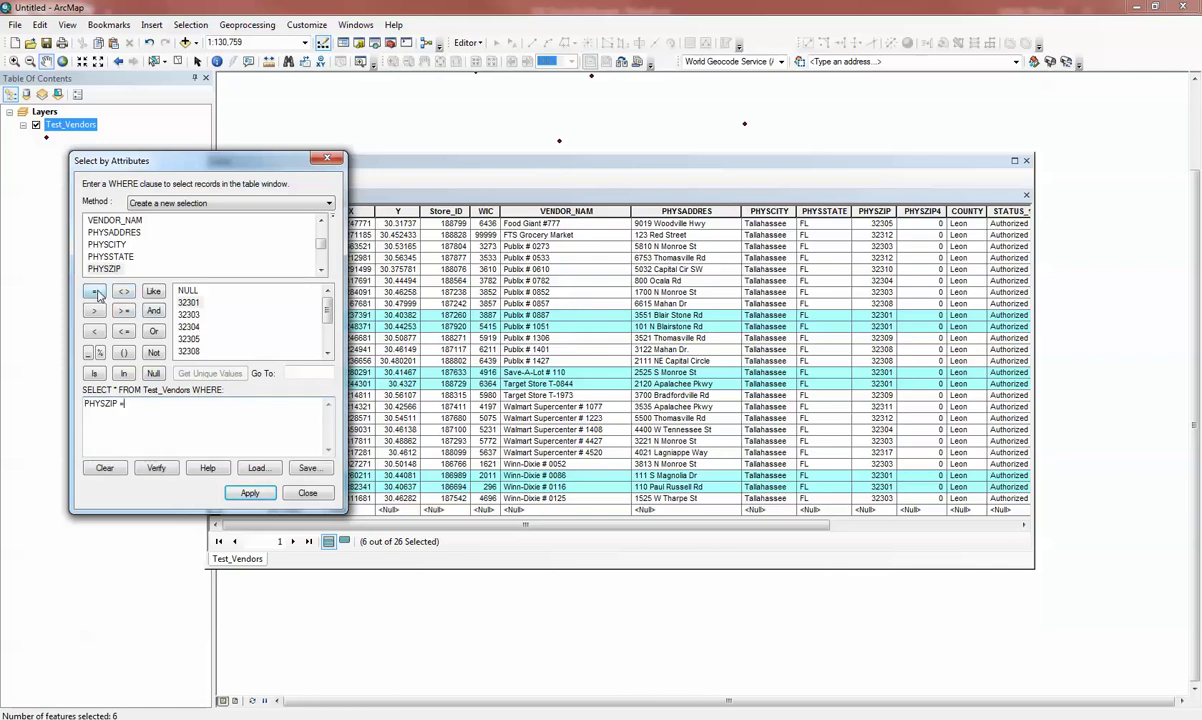
pyautogui.doubleClick(188, 303)
pyautogui.press('BackSpace')
pyautogui.click(154, 332)
pyautogui.doubleClick(189, 351)
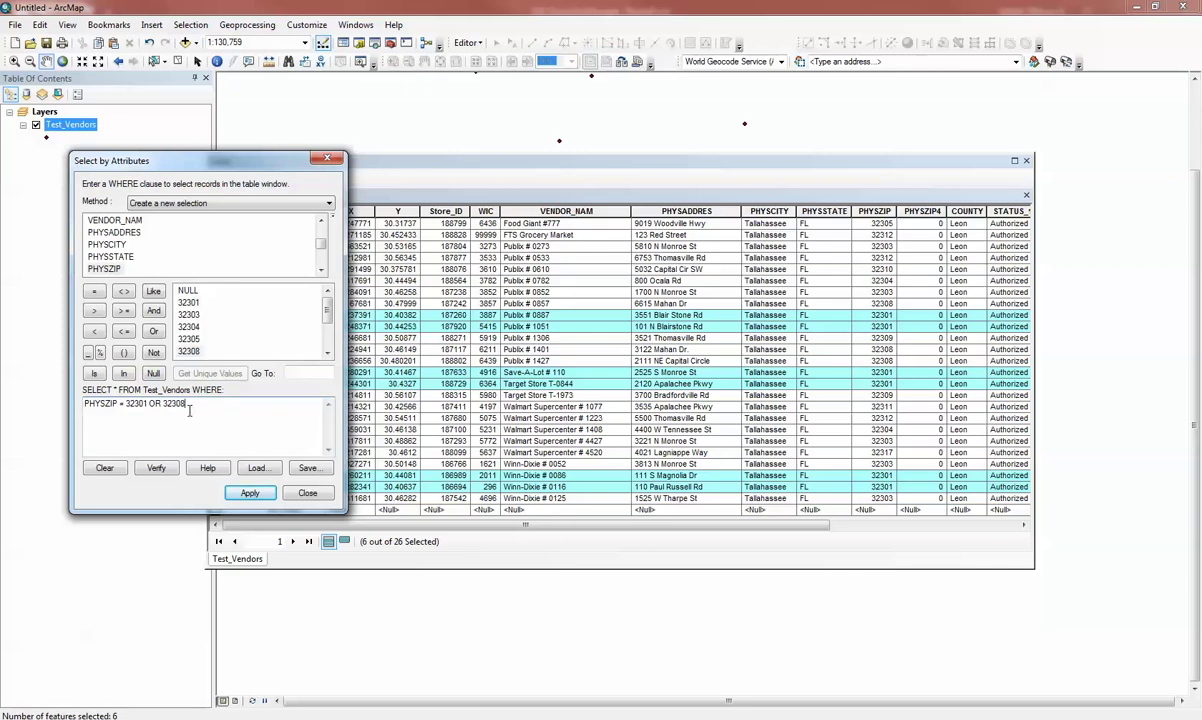
pyautogui.click(163, 468)
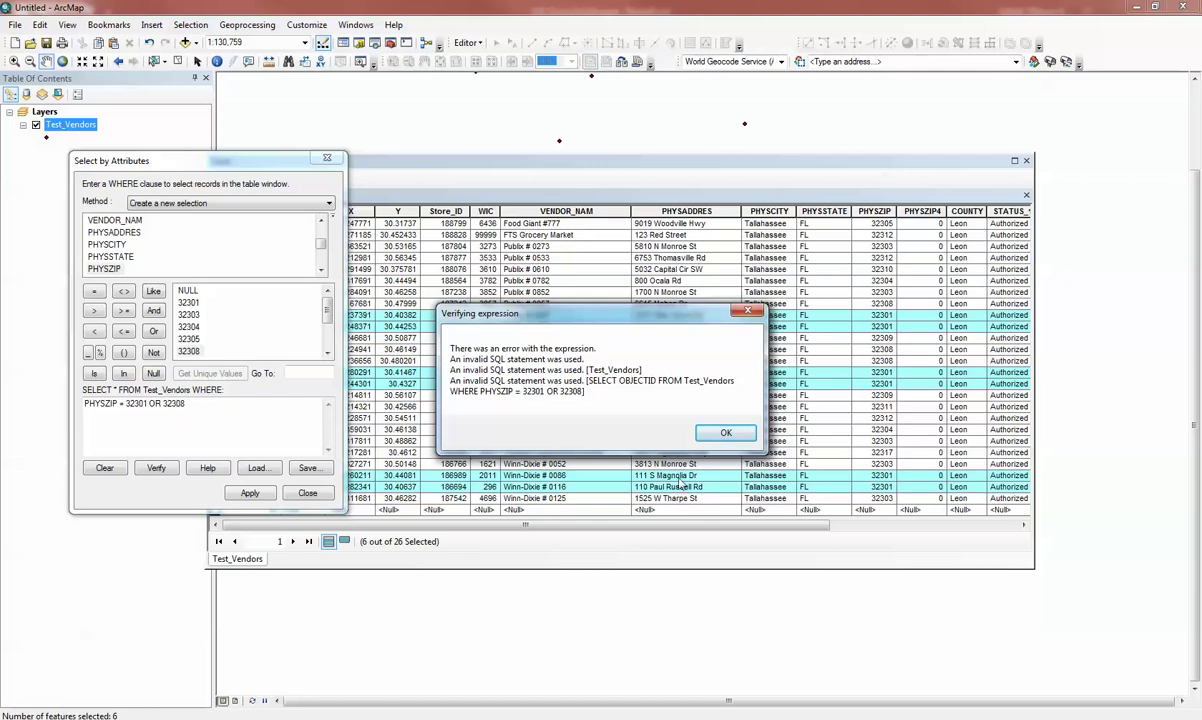
pyautogui.click(708, 431)
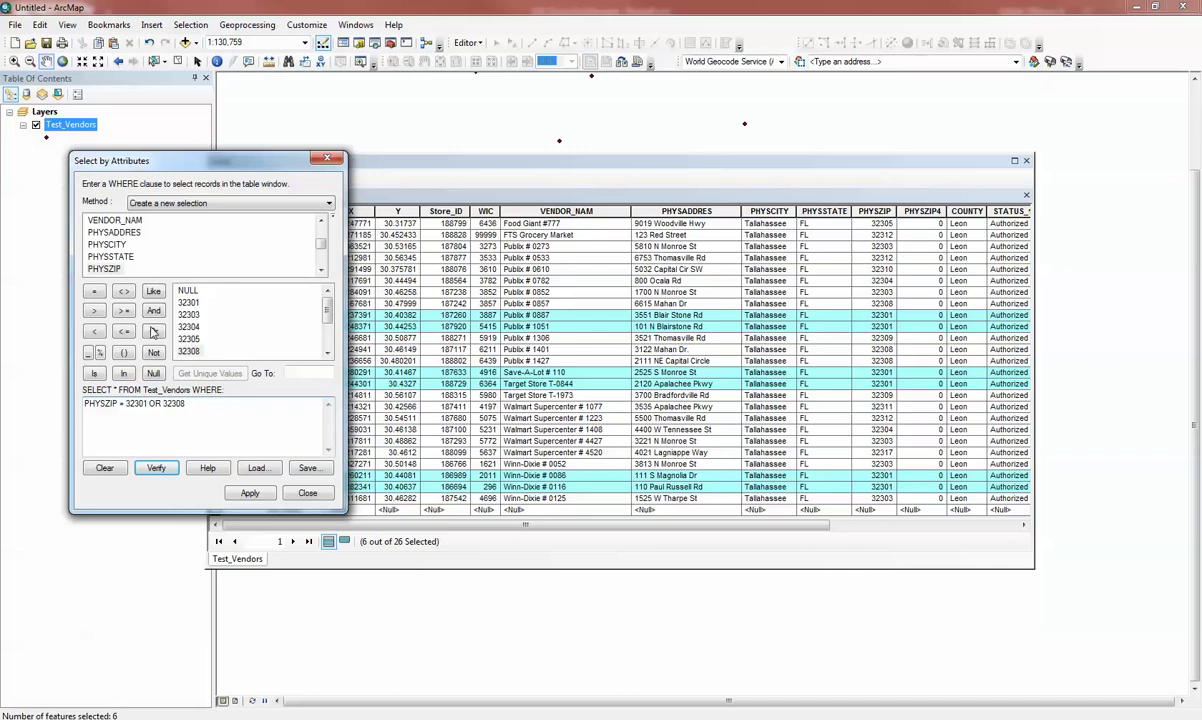
# - Complete the second condition so the clause reads PHYSZIP = 32301 OR PHYSZIP = 32308, and apply the selection
pyautogui.doubleClick(104, 268)
pyautogui.click(94, 292)
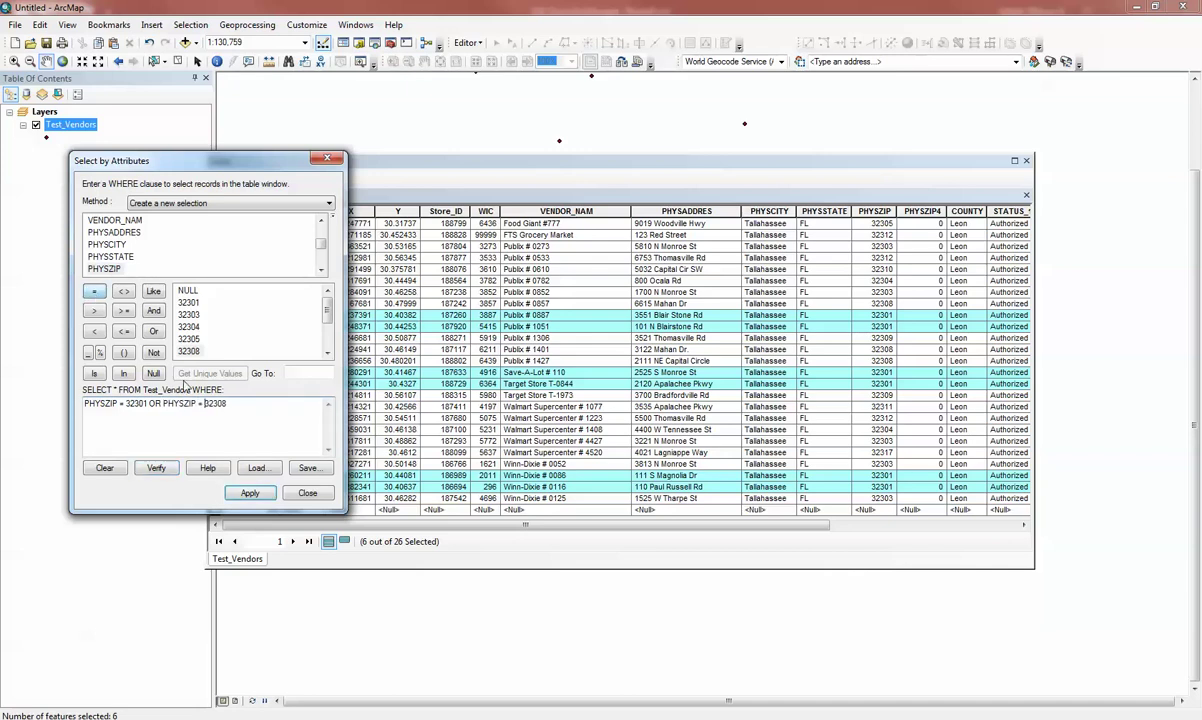
pyautogui.click(248, 492)
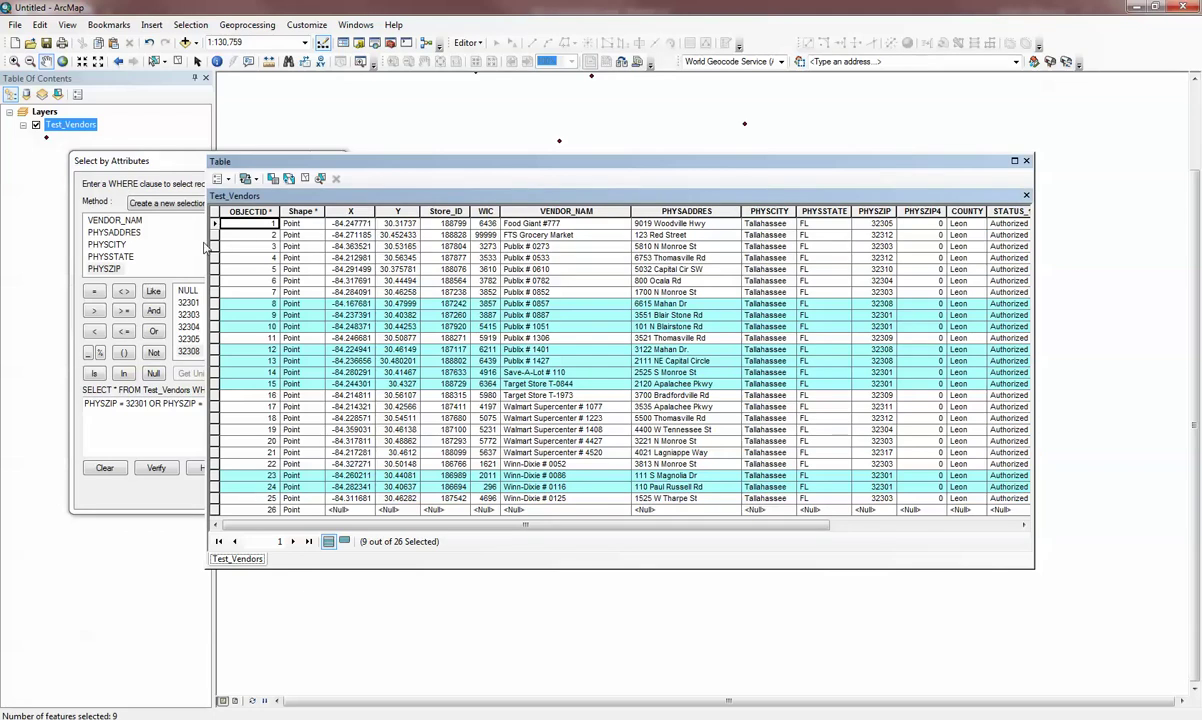
# - Narrow the attribute table window so it no longer overlaps the query dialog, and clear the WHERE clause
pyautogui.moveTo(205, 248); pyautogui.dragTo(368, 279)
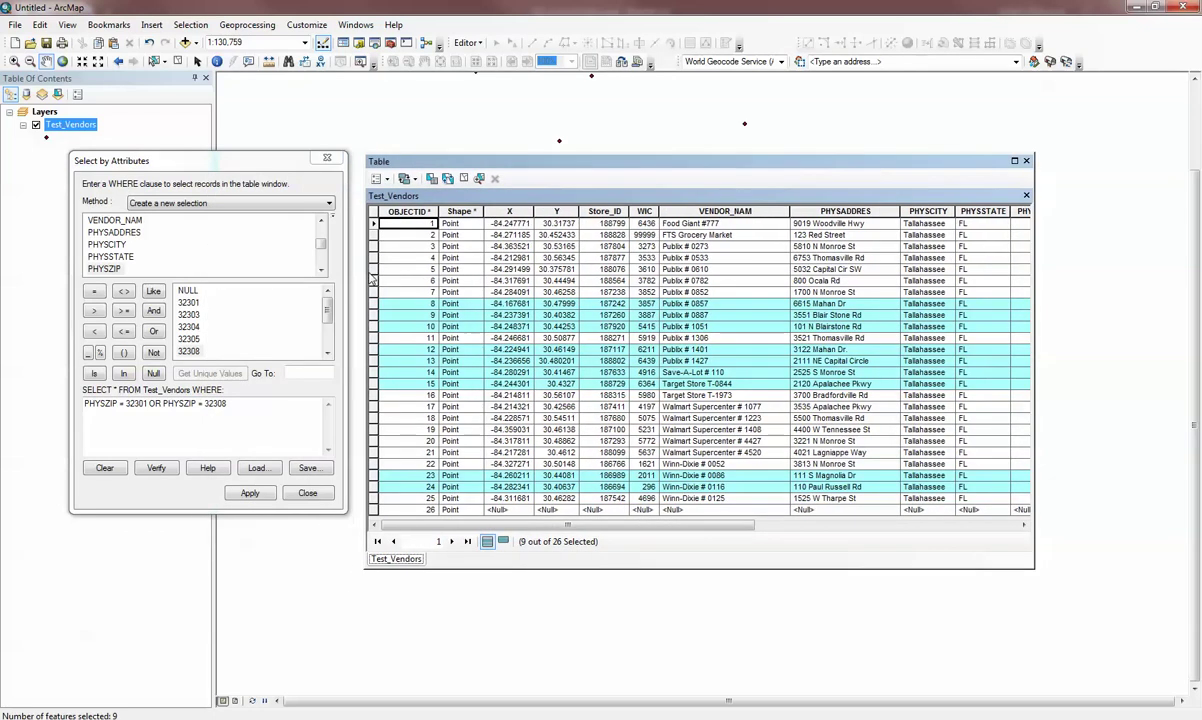
pyautogui.click(240, 418)
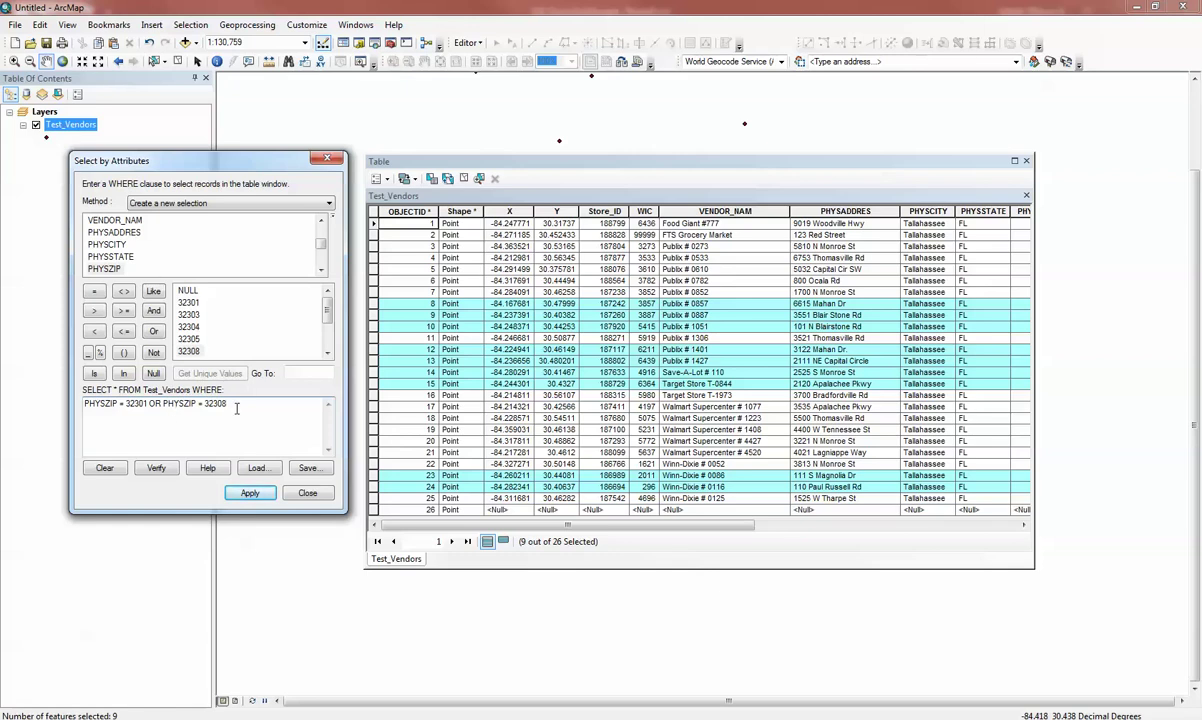
pyautogui.moveTo(227, 404); pyautogui.dragTo(84, 412)
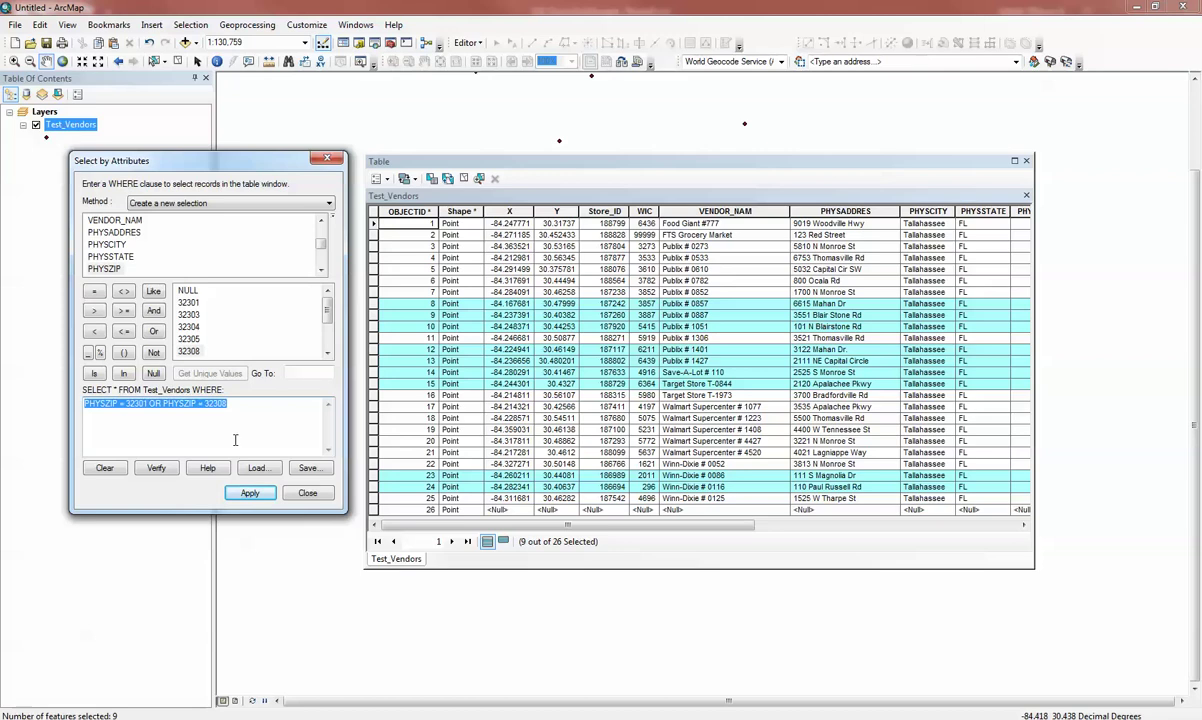
pyautogui.press('Delete')
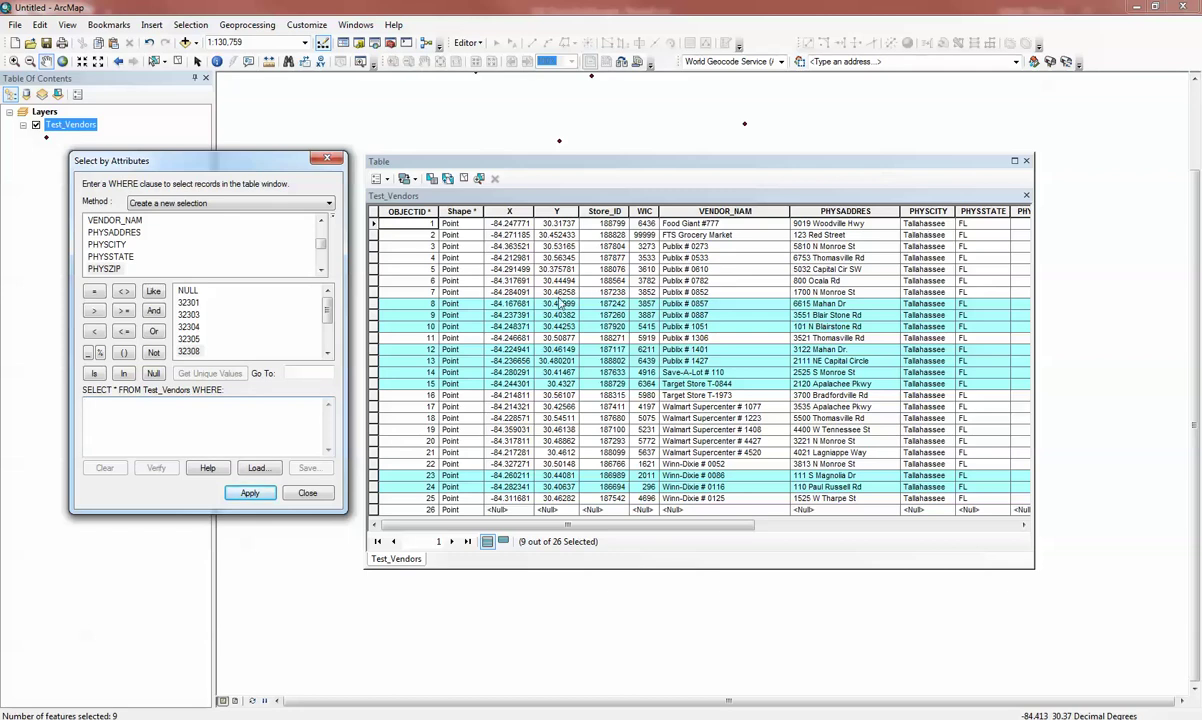
# - Build a new WHERE clause with the condition Store_ID = 188799
pyautogui.click(322, 222)
pyautogui.click(322, 222)
pyautogui.click(322, 222)
pyautogui.click(322, 222)
pyautogui.doubleClick(102, 244)
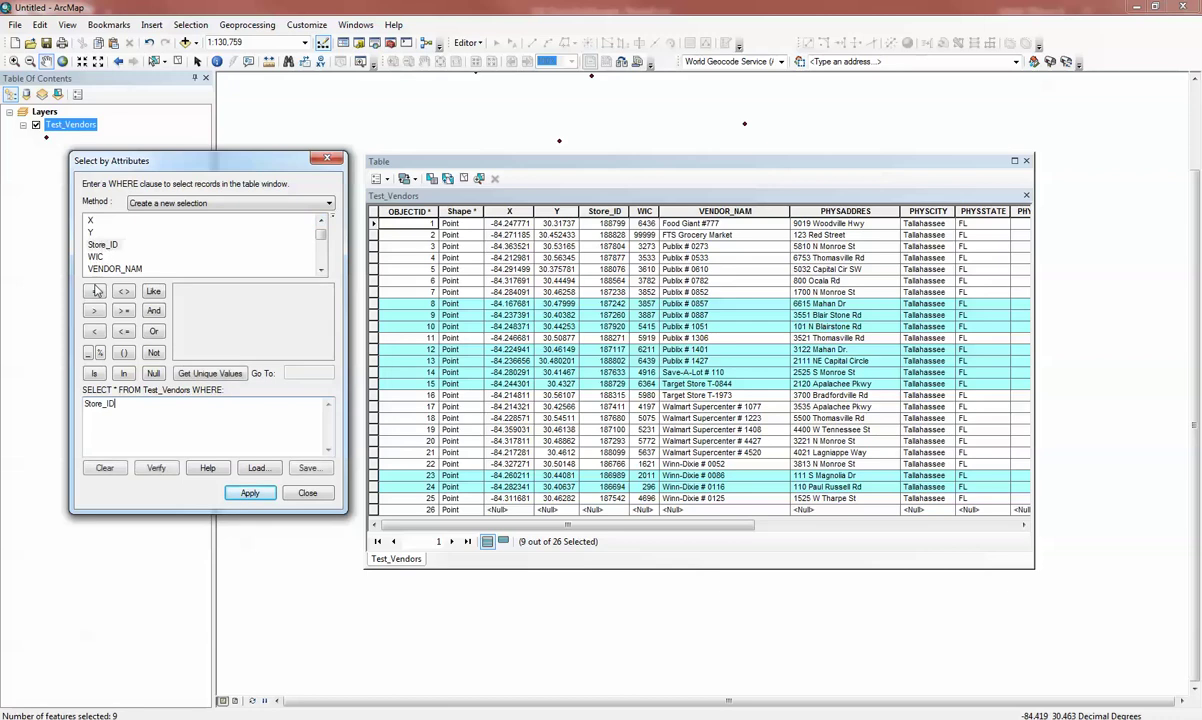
pyautogui.click(94, 291)
pyautogui.write('188799')
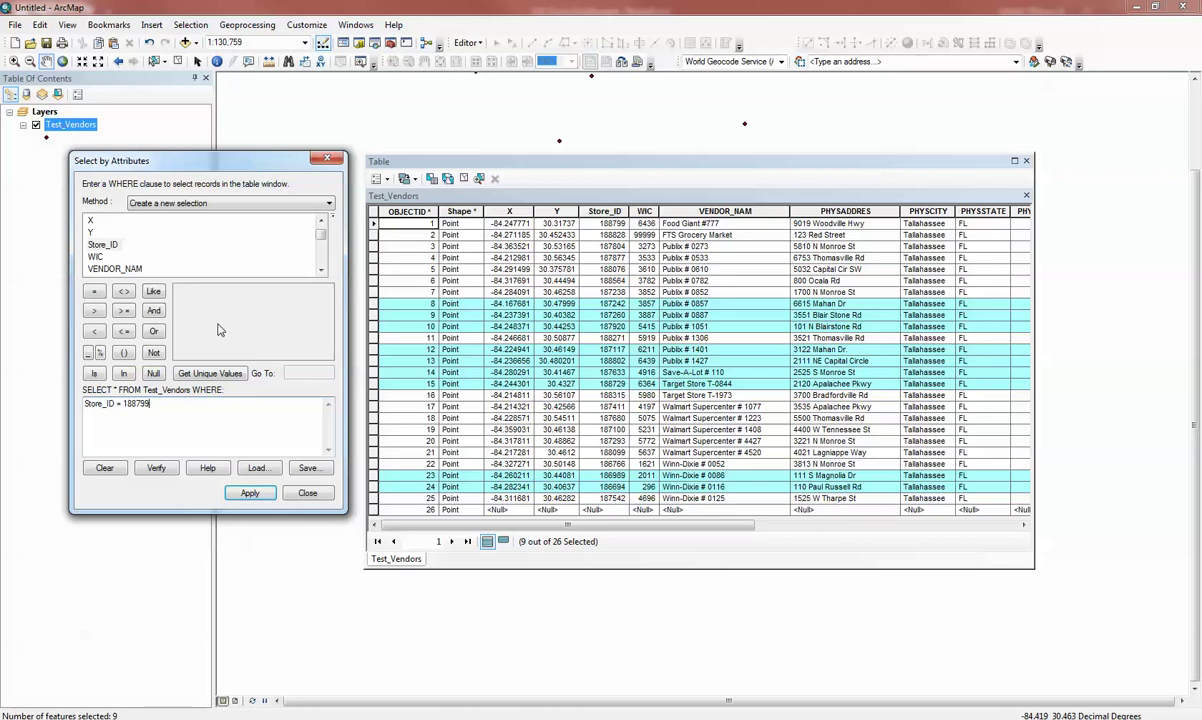
# - Extend the WHERE clause with AND PHYSCITY = 'Tallahassee', using the field's unique values
pyautogui.click(153, 310)
pyautogui.scroll(-1, 300, 255)
pyautogui.doubleClick(104, 257)
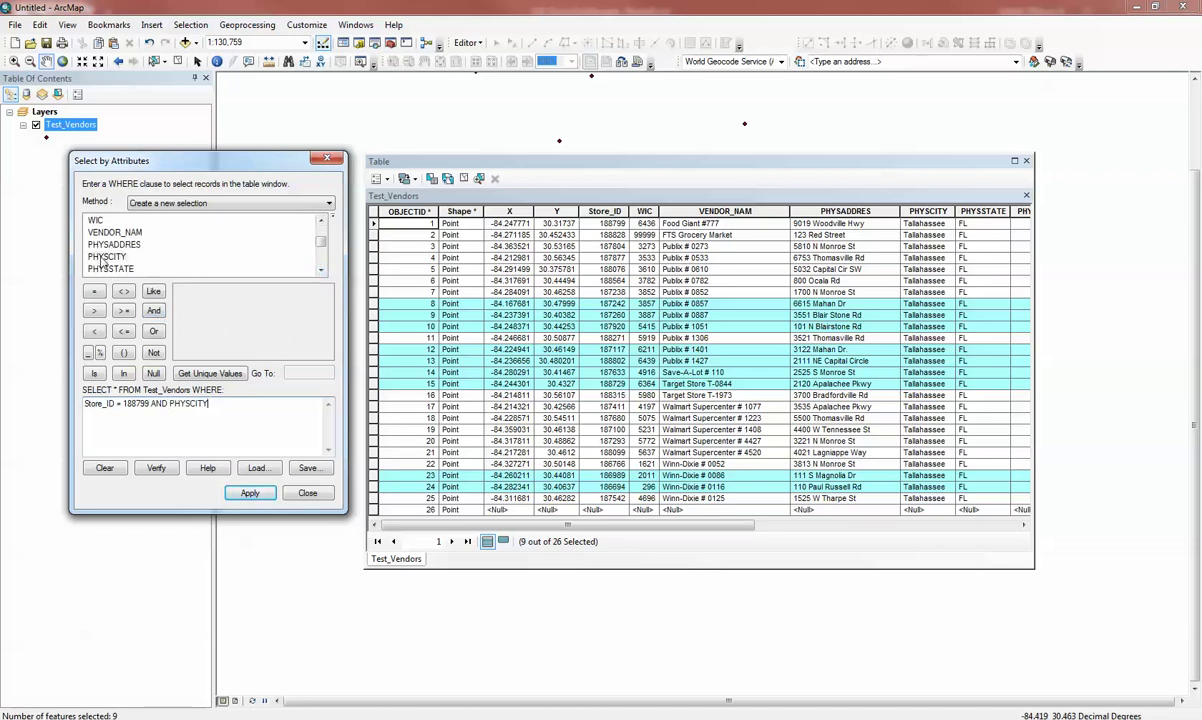
pyautogui.click(94, 291)
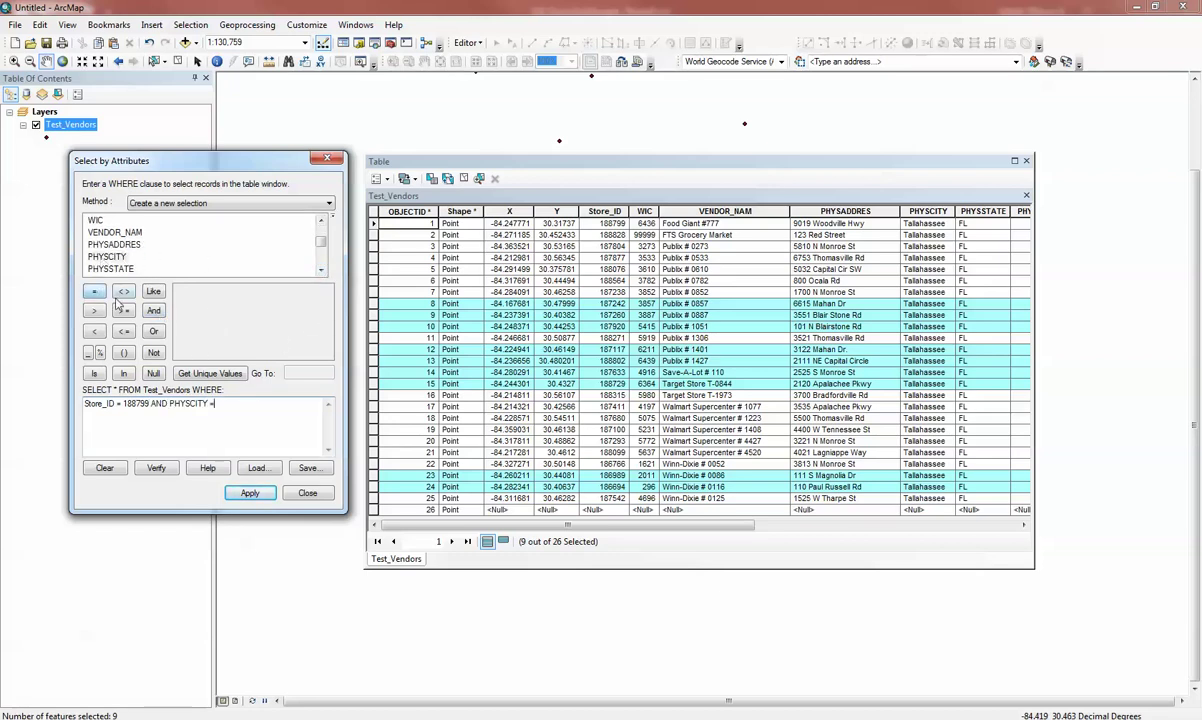
pyautogui.click(205, 373)
pyautogui.doubleClick(200, 304)
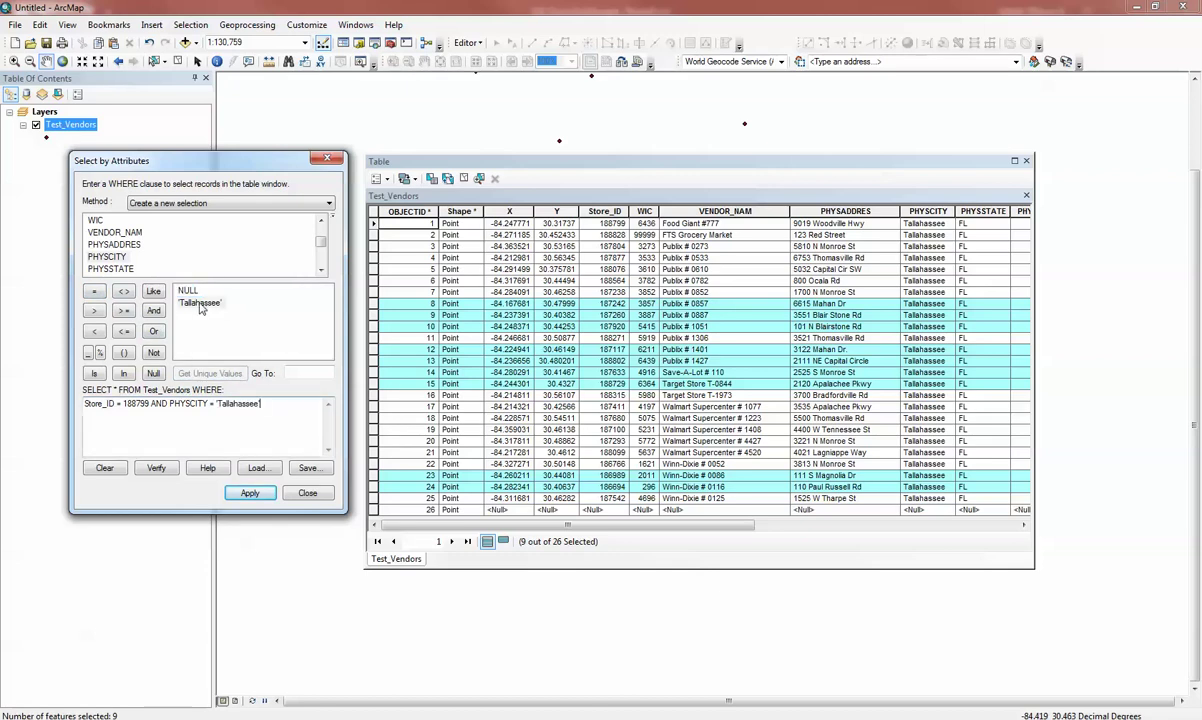
# - Verify the combined Store_ID and PHYSCITY expression and apply it to select the matching record
pyautogui.click(156, 466)
pyautogui.click(660, 413)
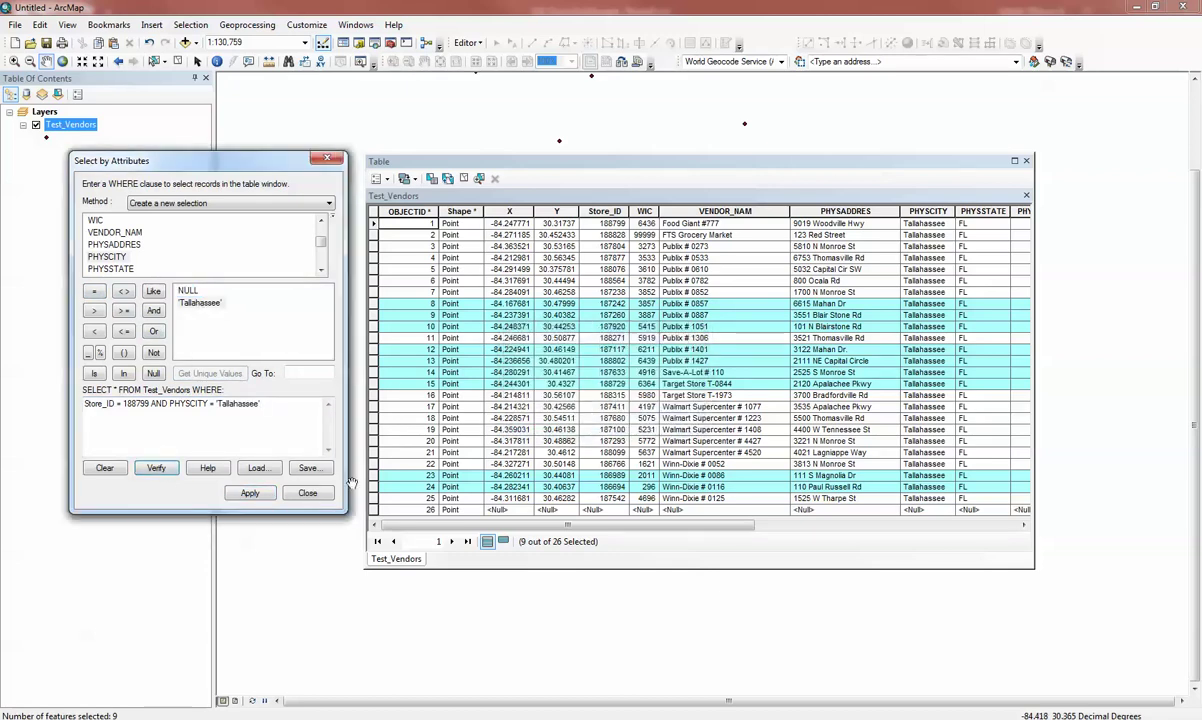
pyautogui.click(249, 492)
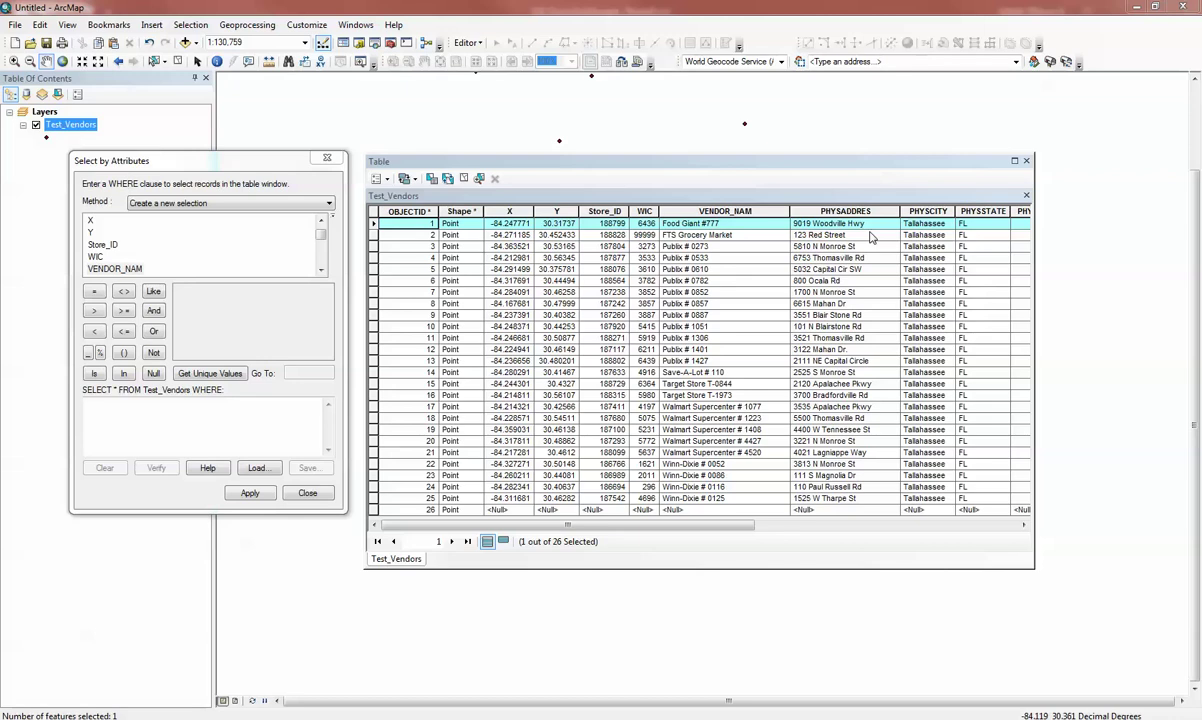
# - Locate the Monroe St addresses in the table, enter the clause PHYSADDRES LIKE '%Monroe%', and verify the expression
pyautogui.click(813, 247)
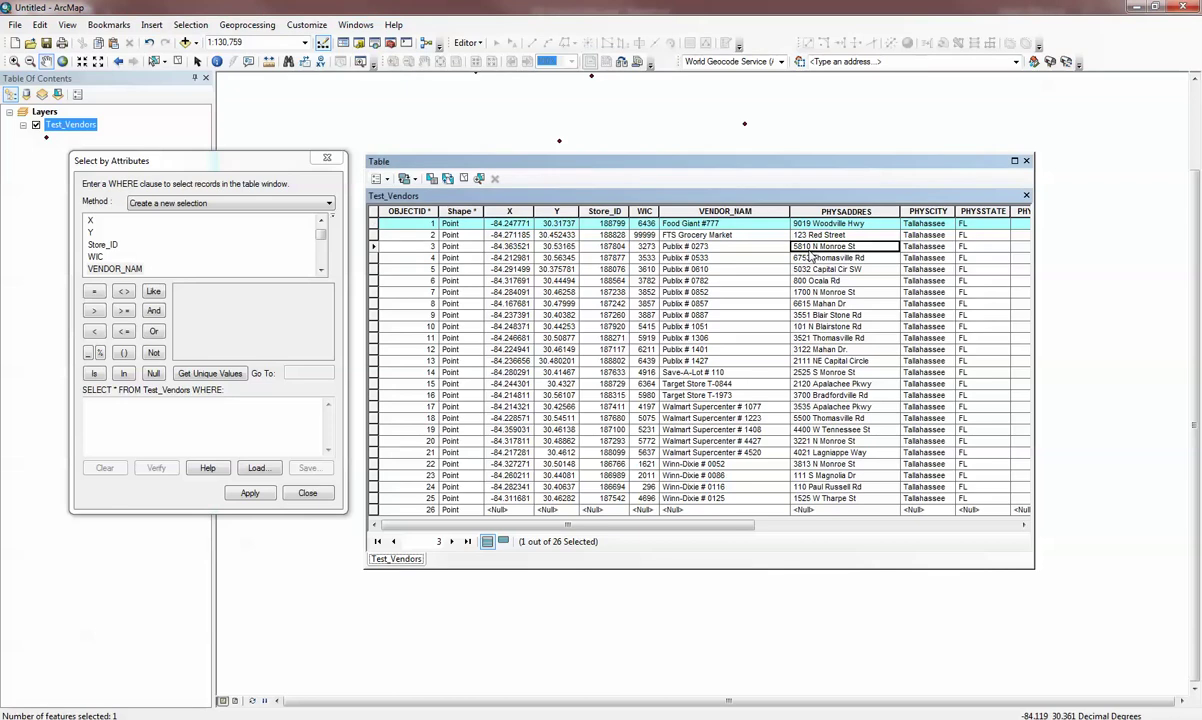
pyautogui.click(808, 293)
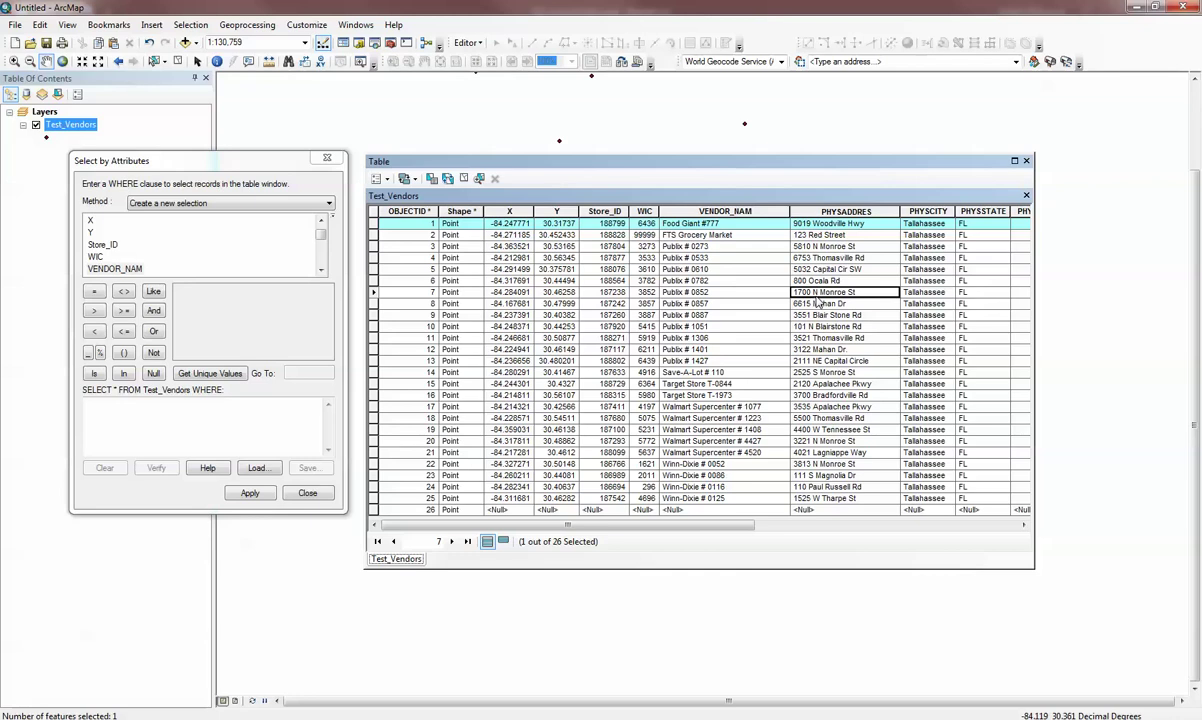
pyautogui.click(321, 273)
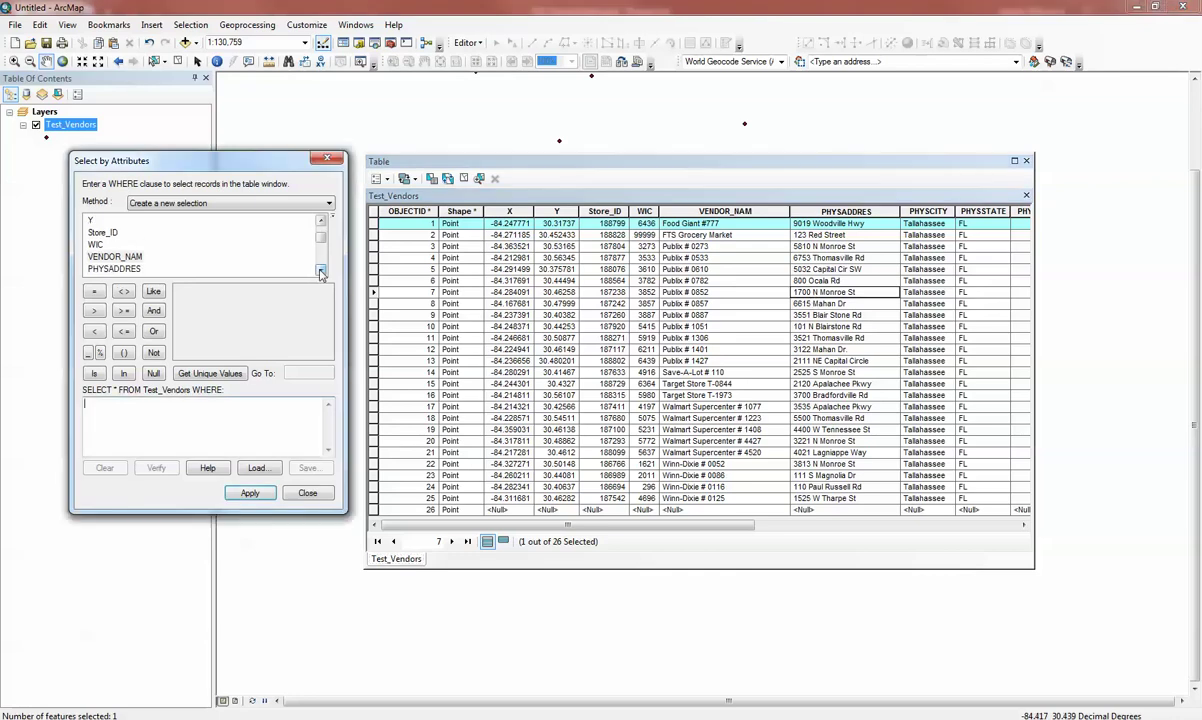
pyautogui.click(321, 273)
pyautogui.doubleClick(116, 232)
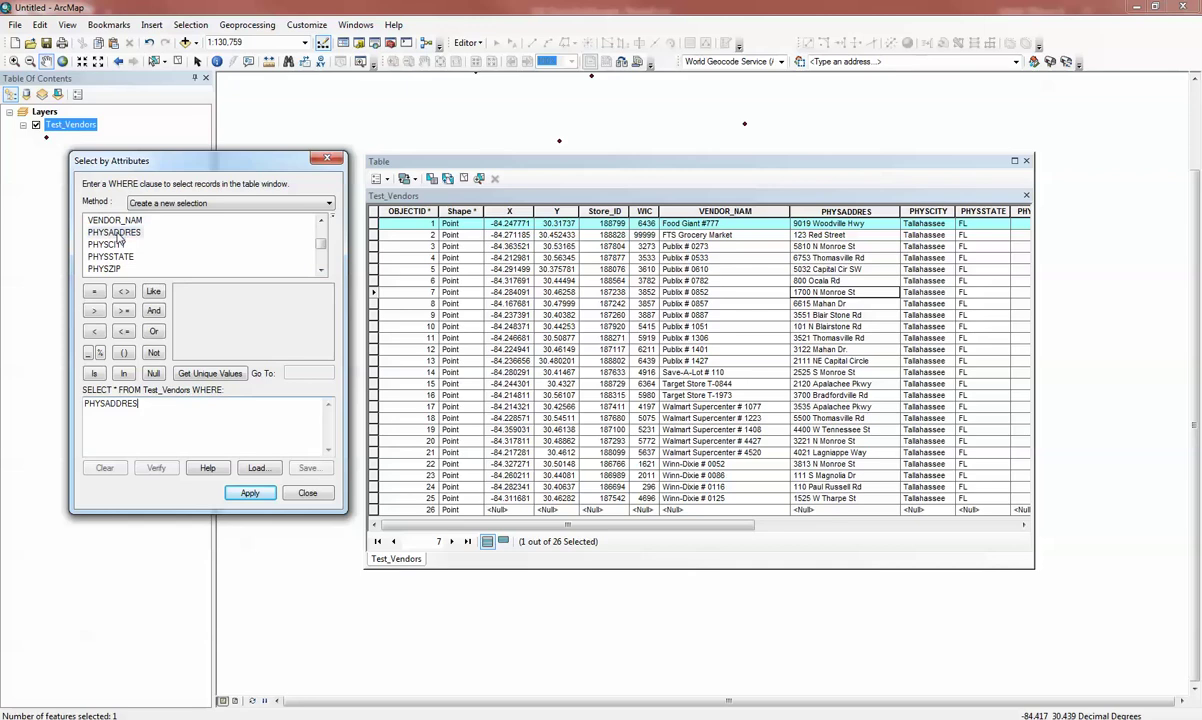
pyautogui.click(154, 292)
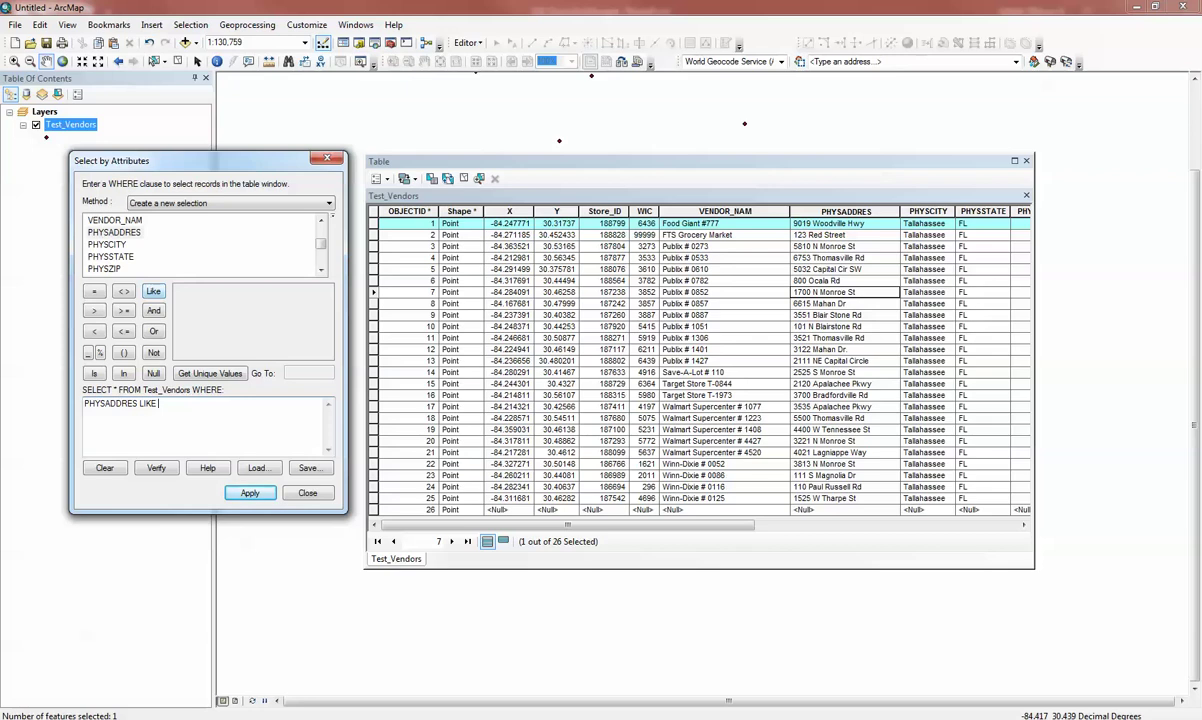
pyautogui.write("'")
pyautogui.write('%')
pyautogui.write("Monroe%'")
pyautogui.click(156, 467)
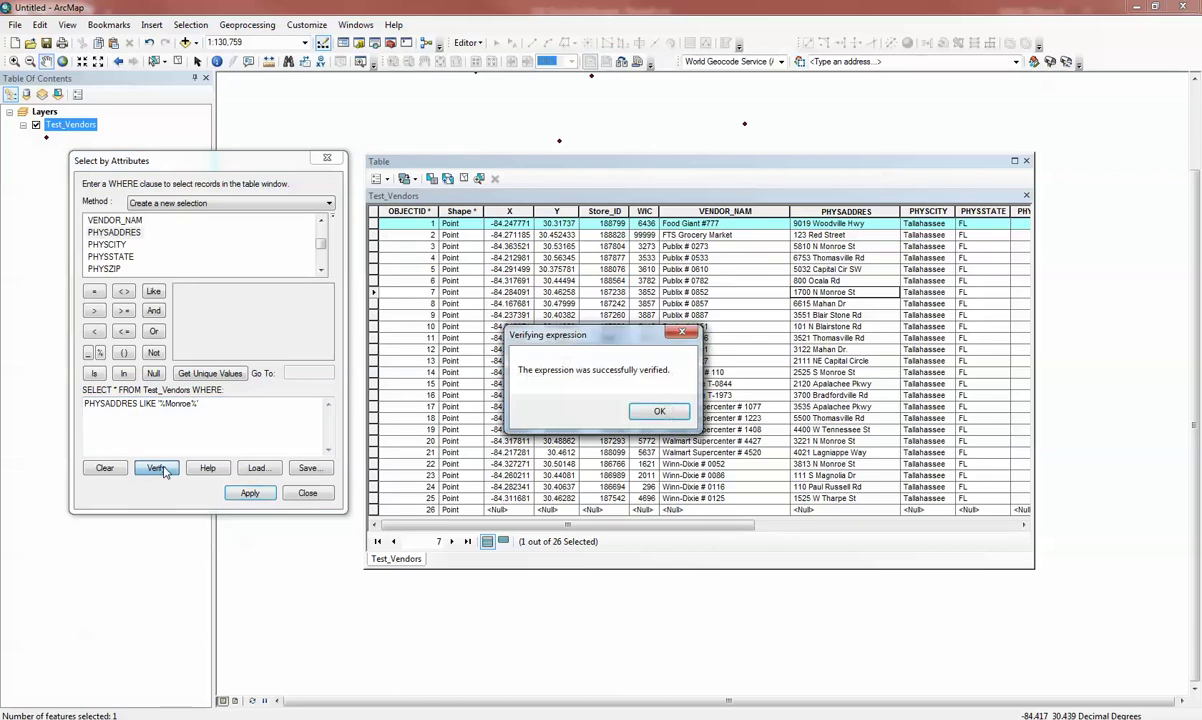
# - Apply the '%Monroe%' address query, and narrow the pattern to '%N Monroe%' to select only the North Monroe records
pyautogui.click(659, 411)
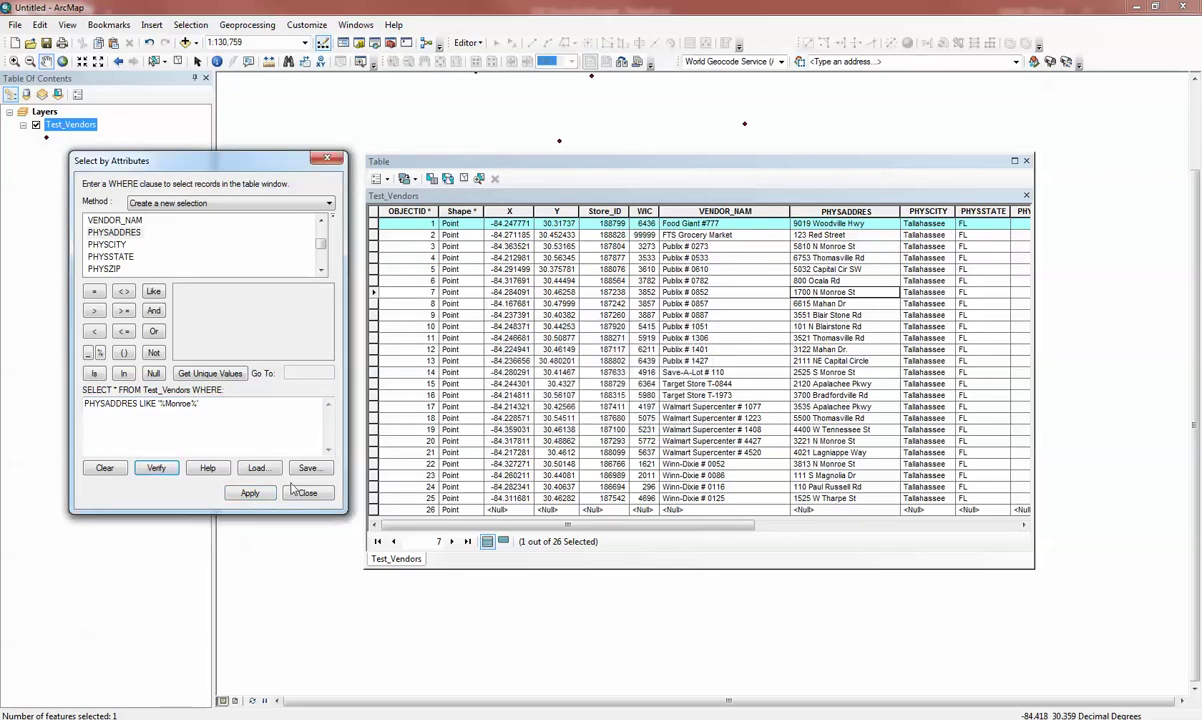
pyautogui.click(250, 494)
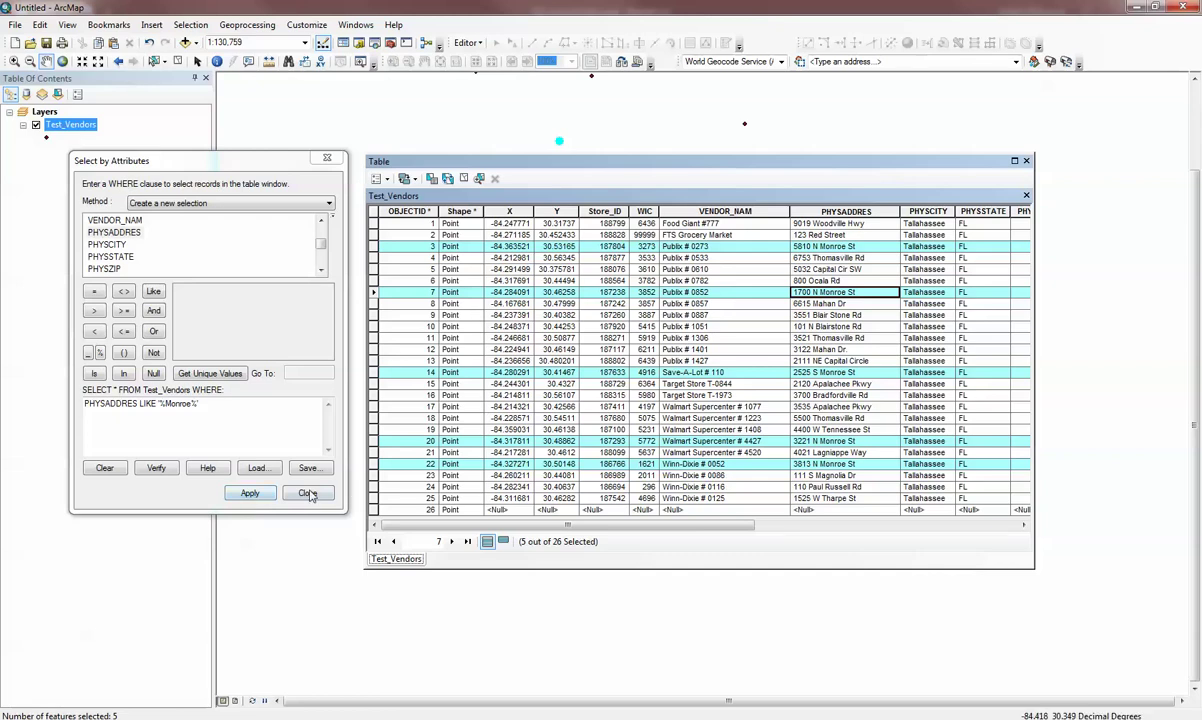
pyautogui.click(163, 403)
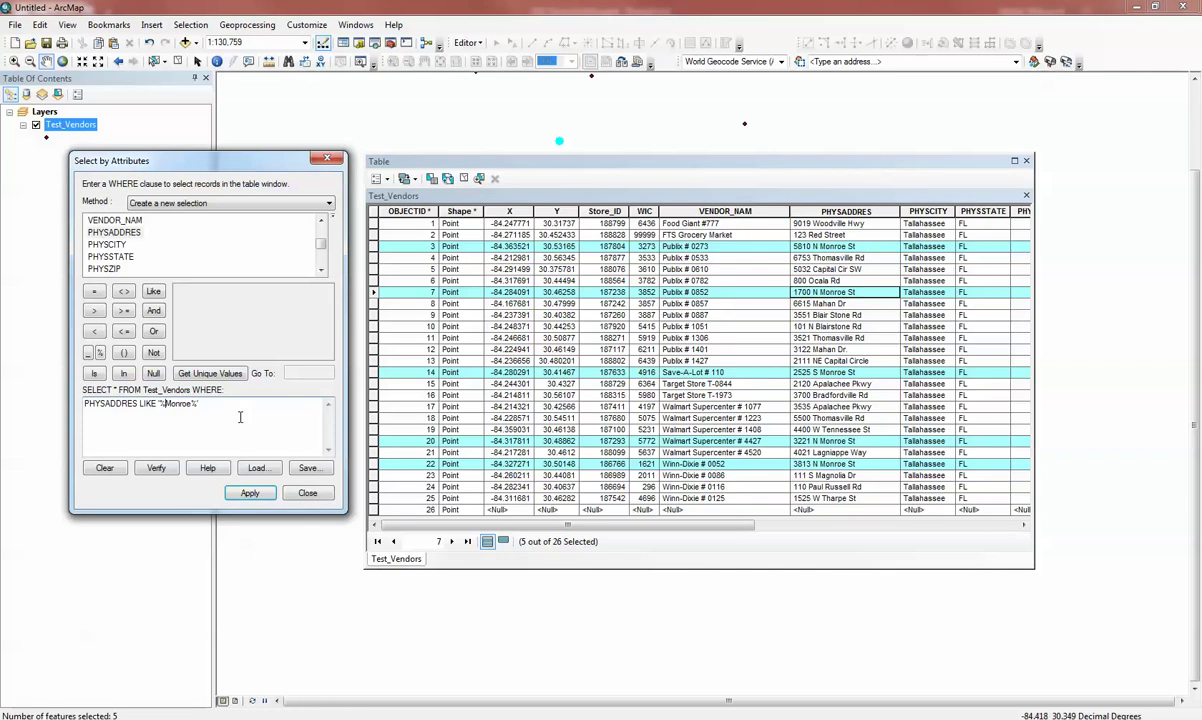
pyautogui.write('N')
pyautogui.click(250, 495)
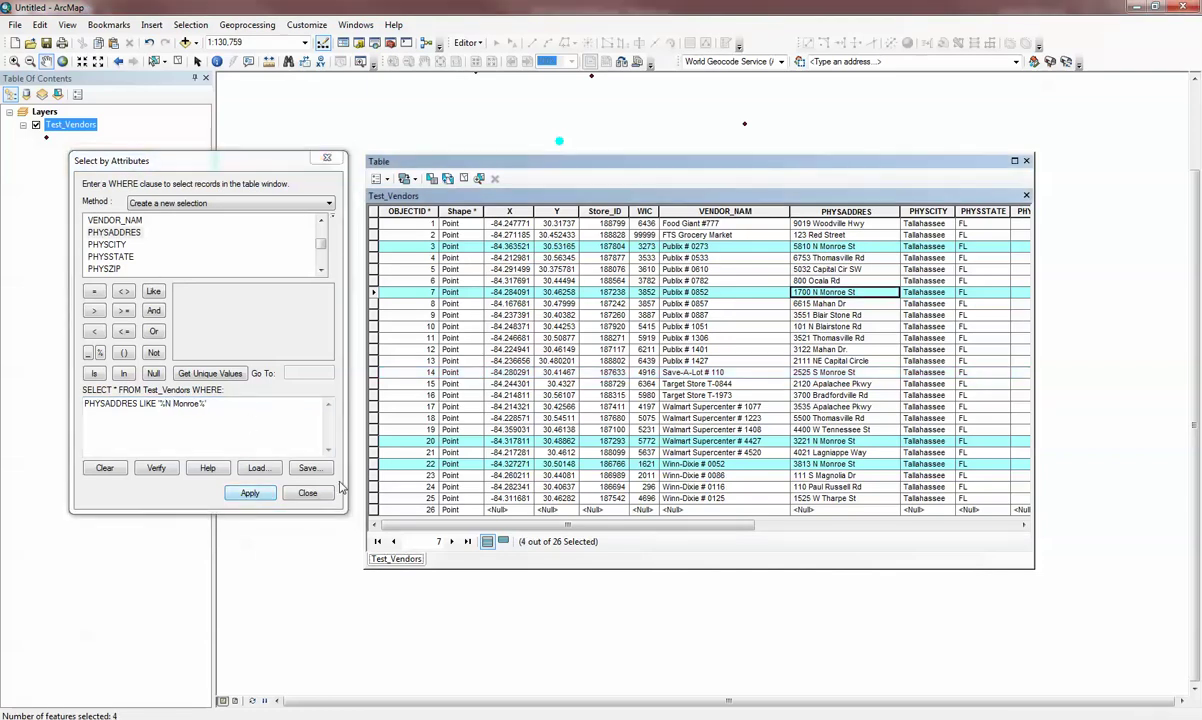
# - Replace the LIKE pattern with '%2525%' to match the South Monroe St address and apply the selection
pyautogui.click(822, 373)
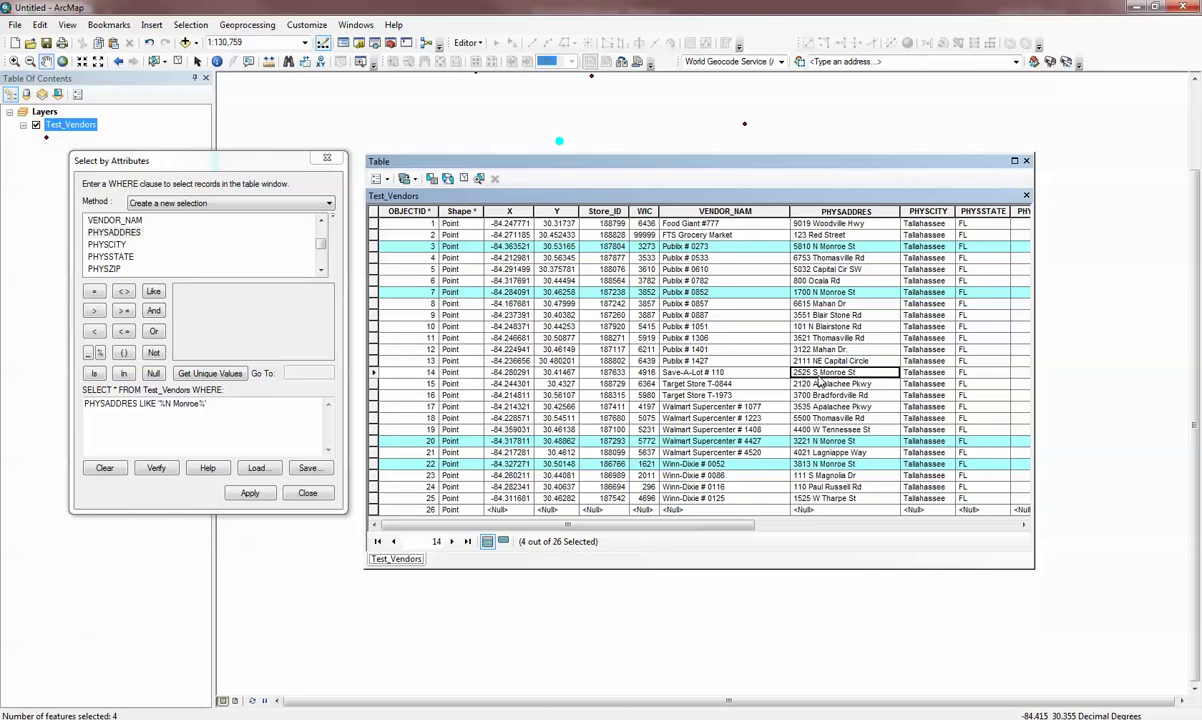
pyautogui.click(193, 404)
pyautogui.press('BackSpace')
pyautogui.press('BackSpace')
pyautogui.press('BackSpace')
pyautogui.press('BackSpace')
pyautogui.press('BackSpace')
pyautogui.press('BackSpace')
pyautogui.press('BackSpace')
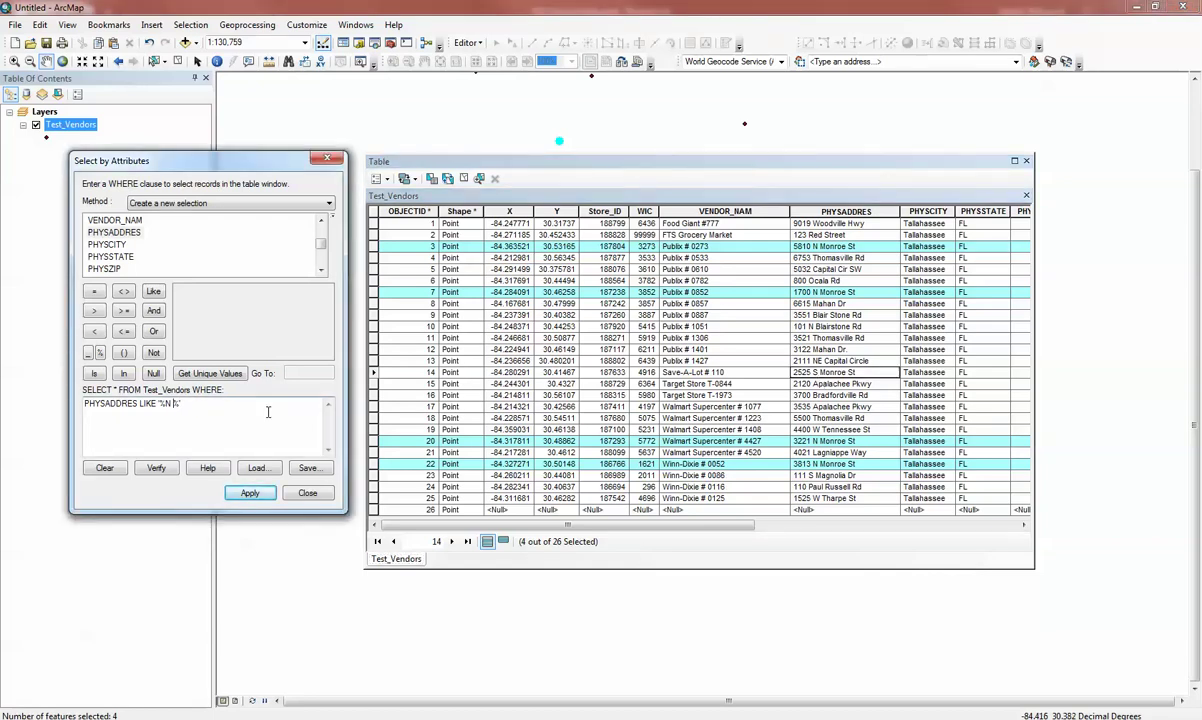
pyautogui.press('Delete')
pyautogui.write('2525')
pyautogui.click(240, 494)
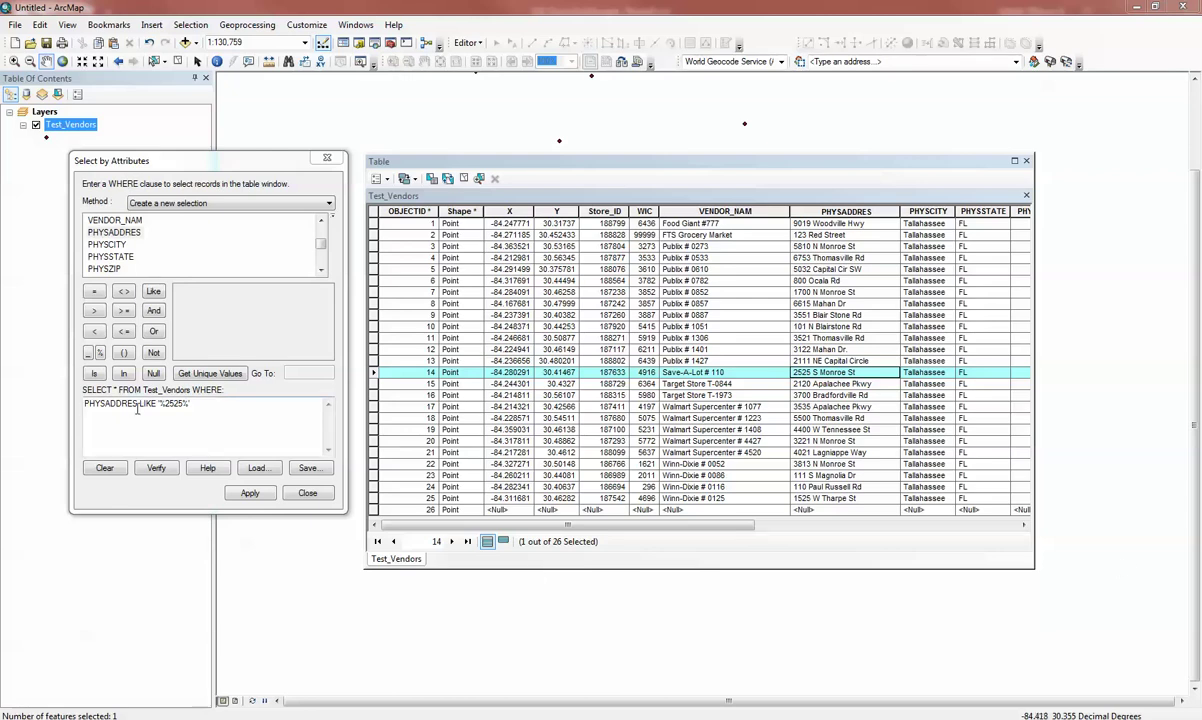
# - Negate the address condition to PHYSADDRES NOT LIKE '%2525%' and apply the selection
pyautogui.click(220, 424)
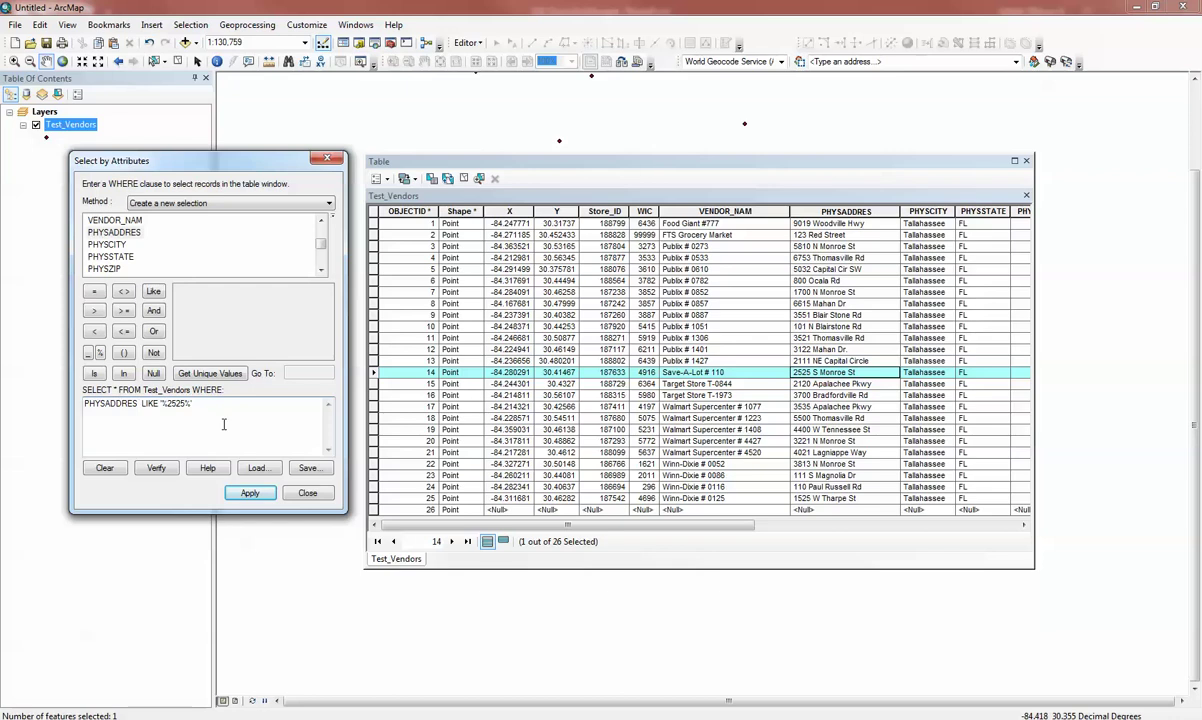
pyautogui.click(155, 354)
pyautogui.click(251, 493)
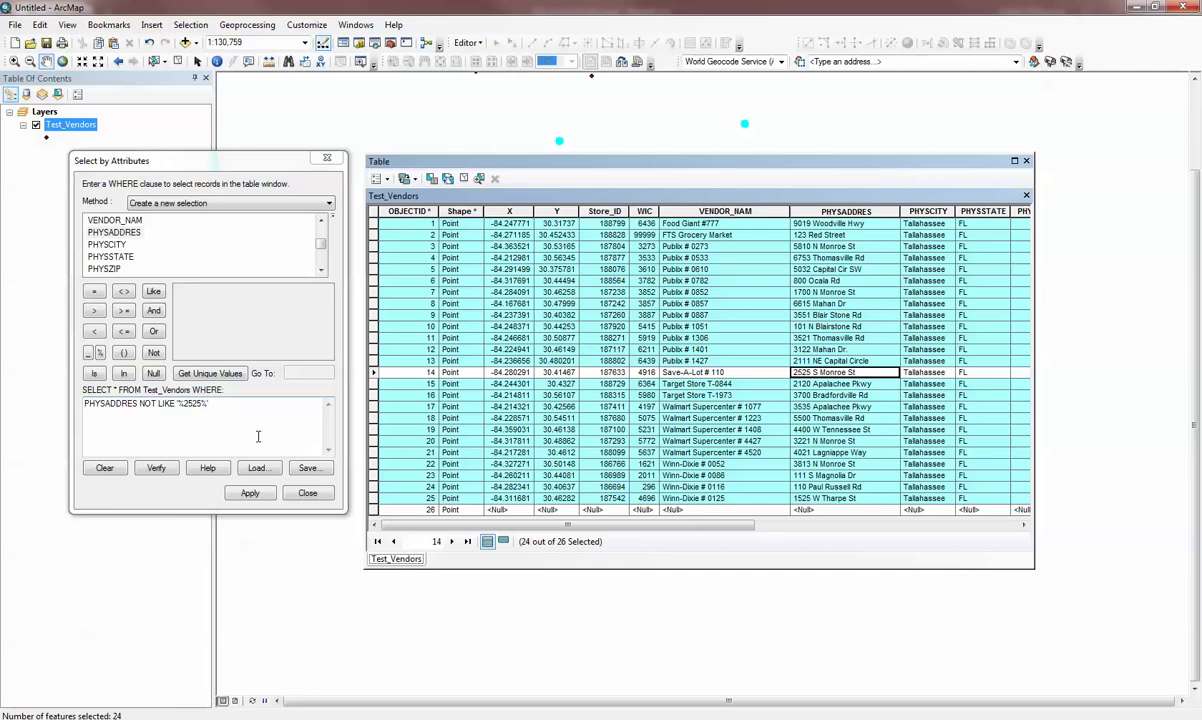
# - Clear the WHERE clause and enter the example date condition DATE >4/1/2017
pyautogui.moveTo(258, 410); pyautogui.dragTo(57, 414)
pyautogui.press('BackSpace')
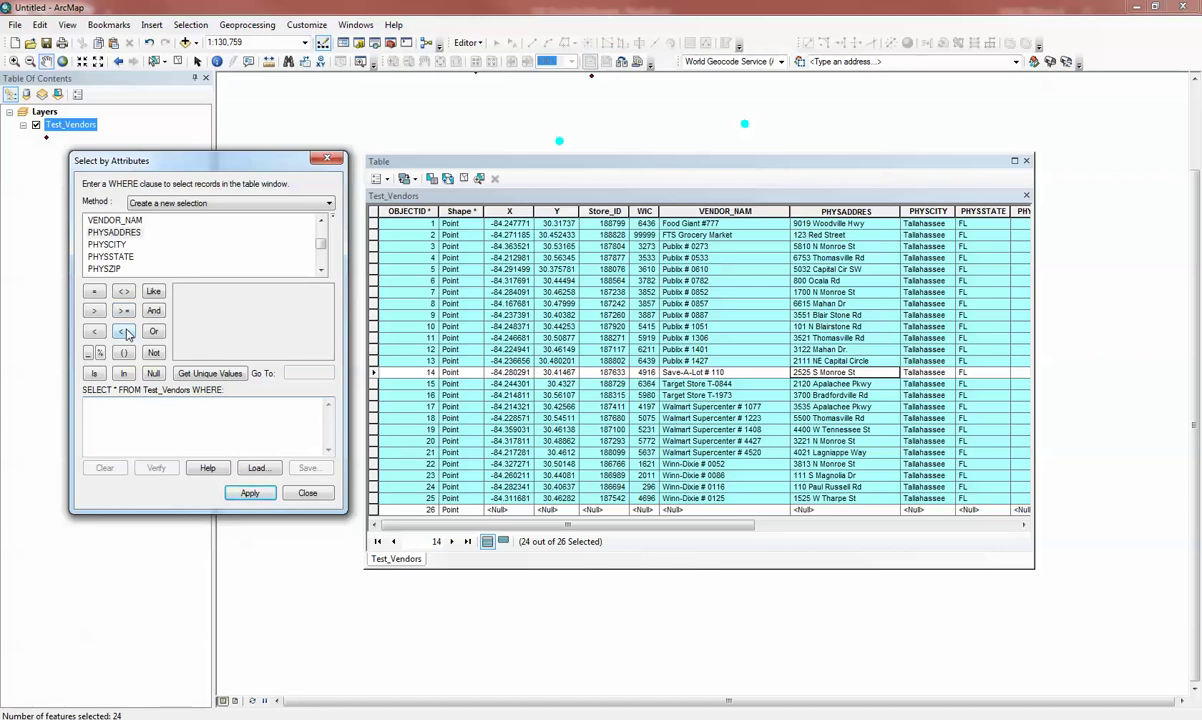
pyautogui.write('DATE')
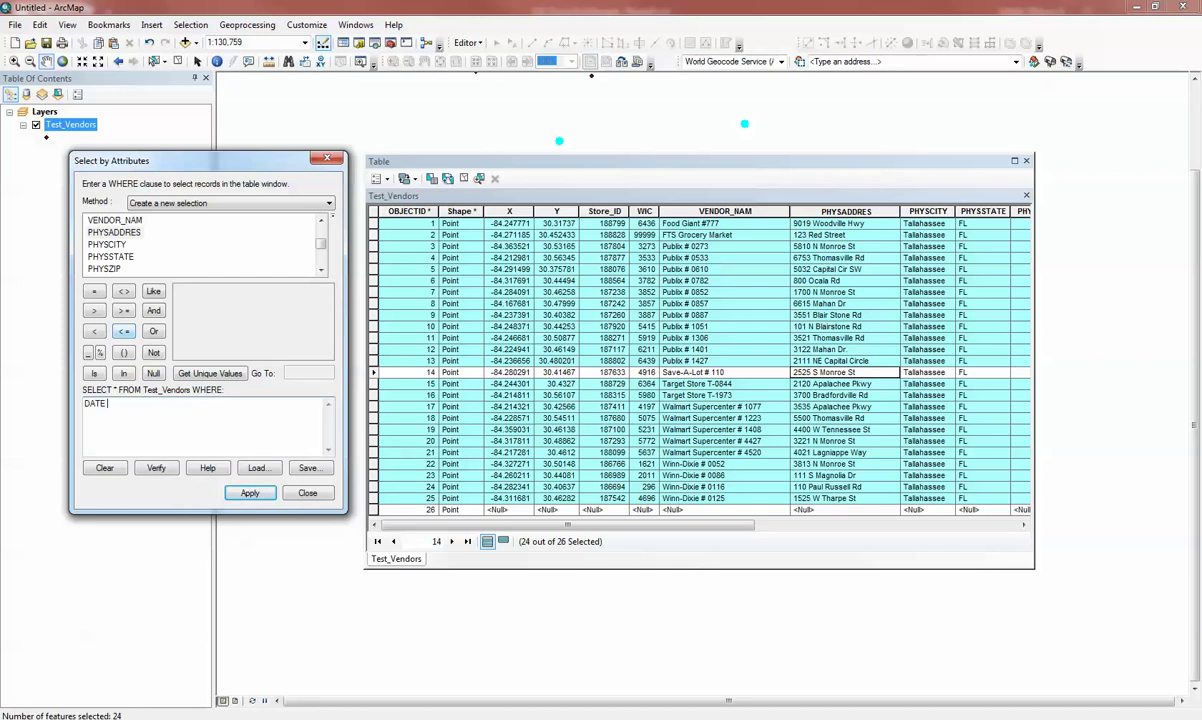
pyautogui.write(' >')
pyautogui.write('4/1/2017')
# - Complete the example date range as DATE >=4/1/2017 DATE <= 4/5/2017 and close the selection dialog without applying it
pyautogui.write(' D')
pyautogui.write('ATE')
pyautogui.write(' <')
pyautogui.write('=')
pyautogui.write('=')
pyautogui.write(' 4/')
pyautogui.write('5/2017')
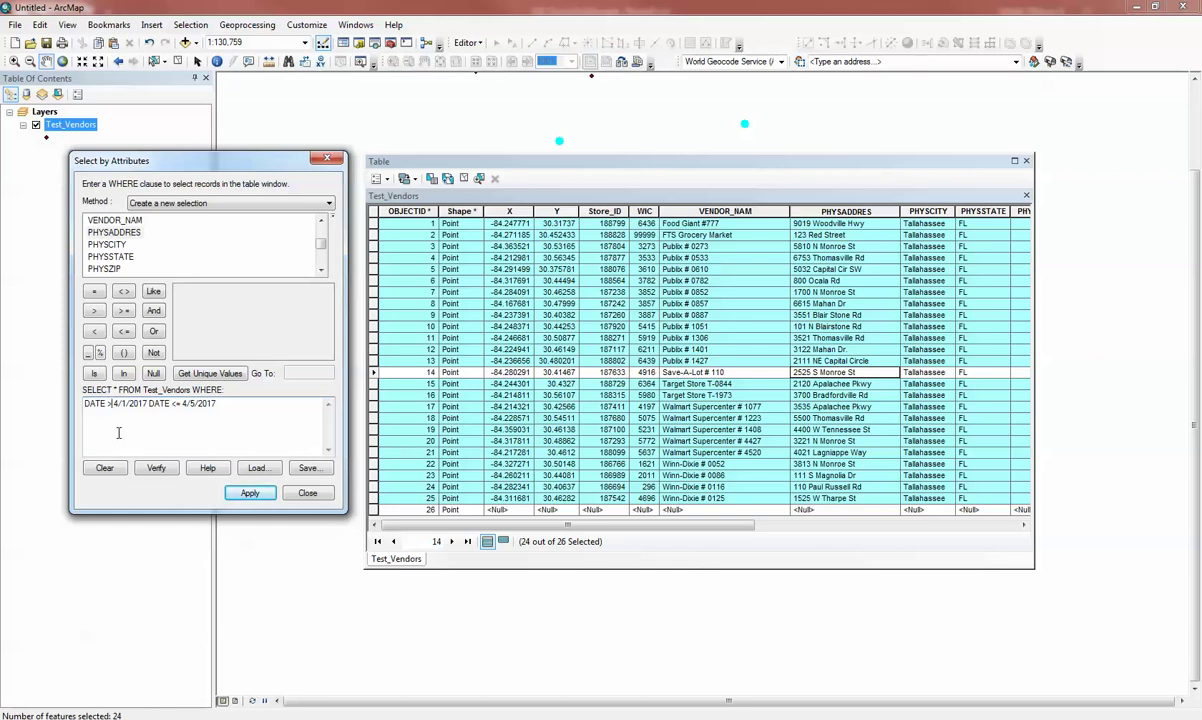
pyautogui.write('=')
pyautogui.click(307, 493)
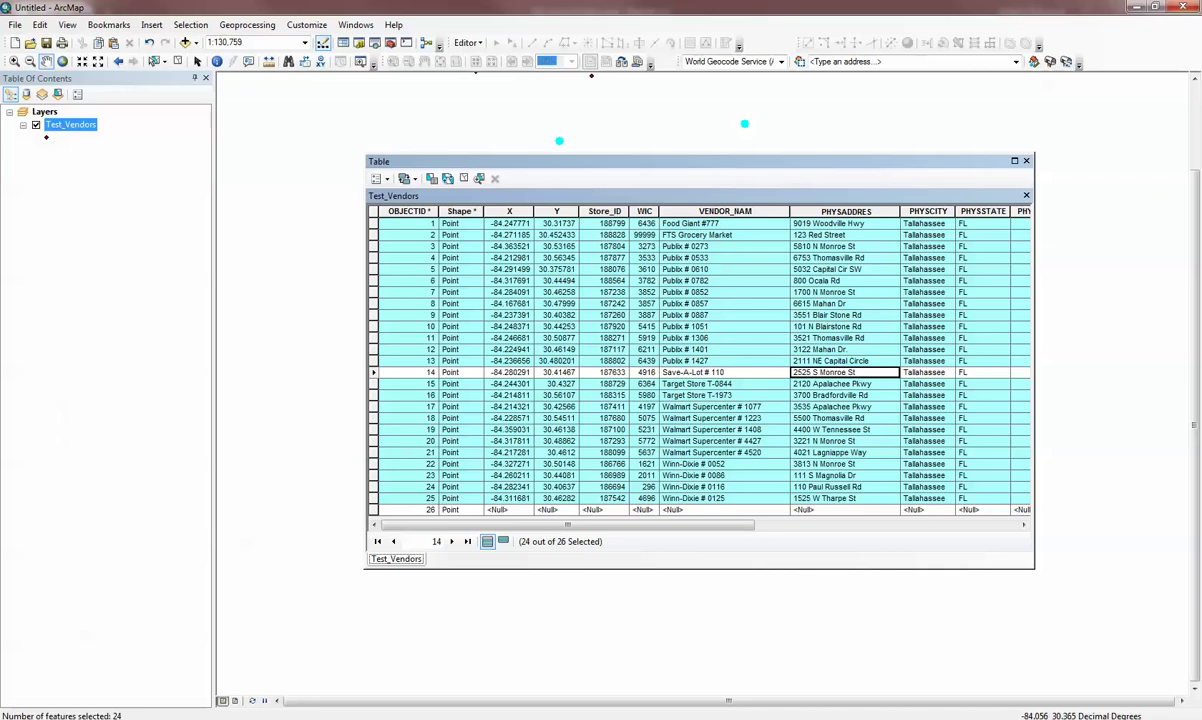
# - Clear the selected table records and open the Query Builder for the Test_Vendors layer's definition query
pyautogui.click(463, 178)
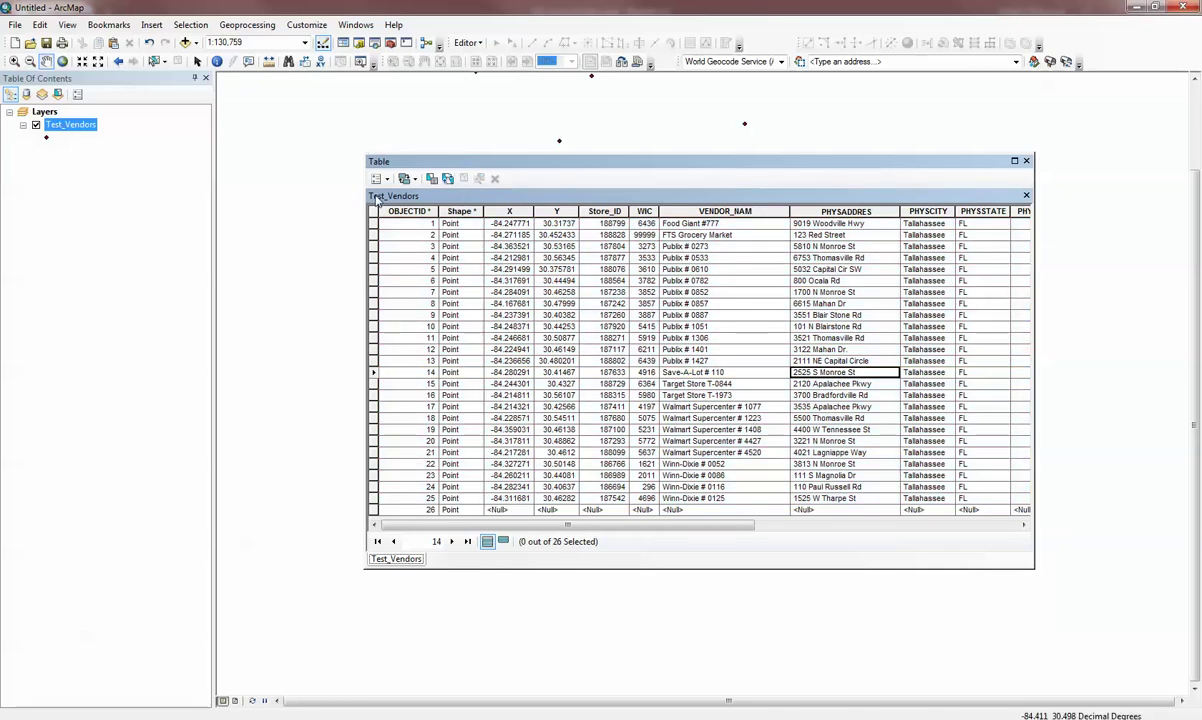
pyautogui.doubleClick(87, 127)
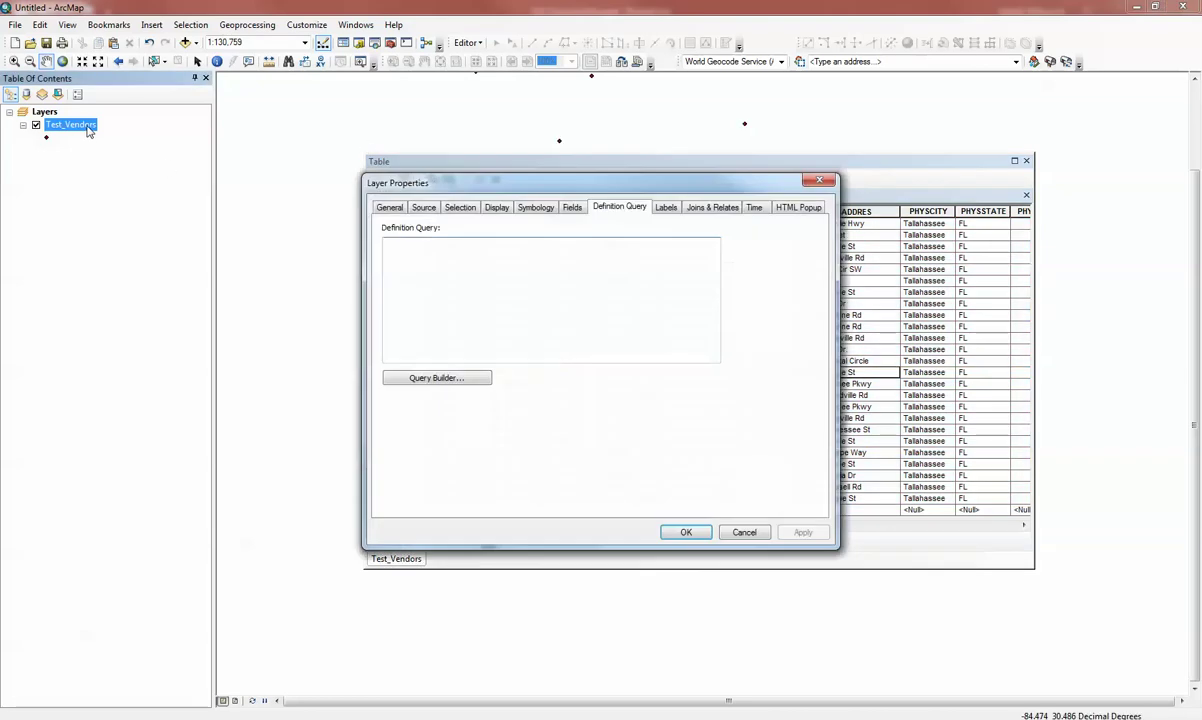
pyautogui.click(422, 380)
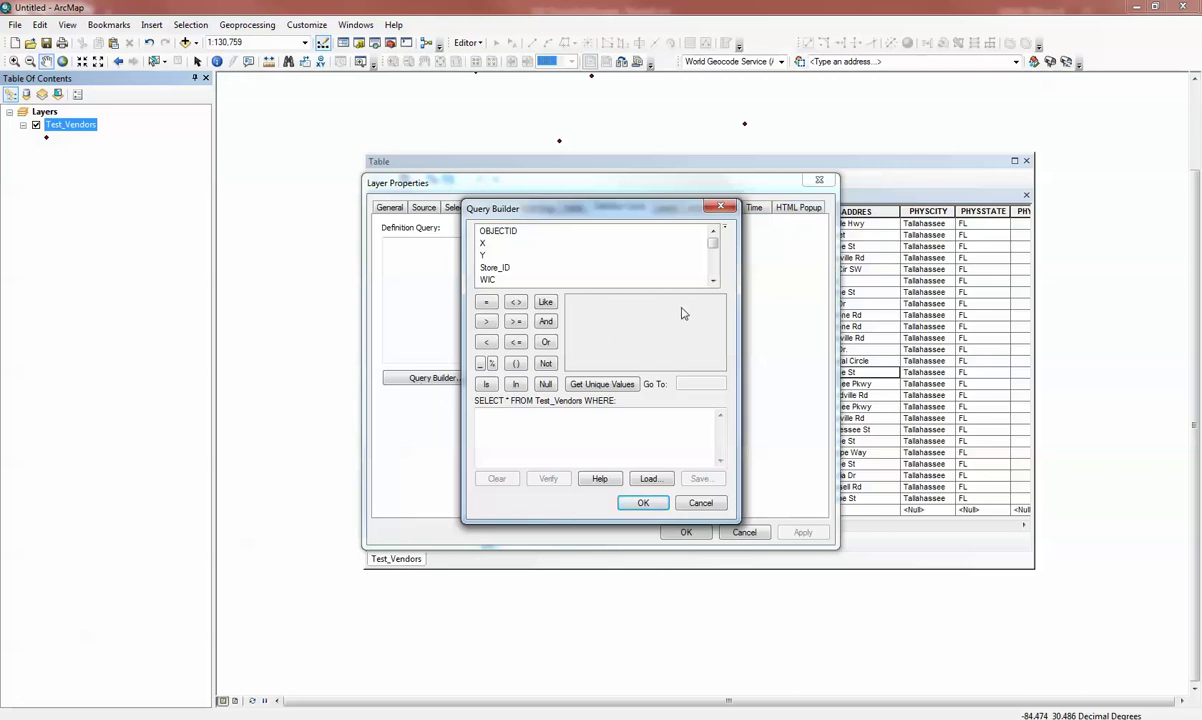
# - Build the definition query PHYSZIP = 32301 from the field's unique values and apply it to the Test_Vendors layer
pyautogui.moveTo(713, 243); pyautogui.dragTo(718, 261)
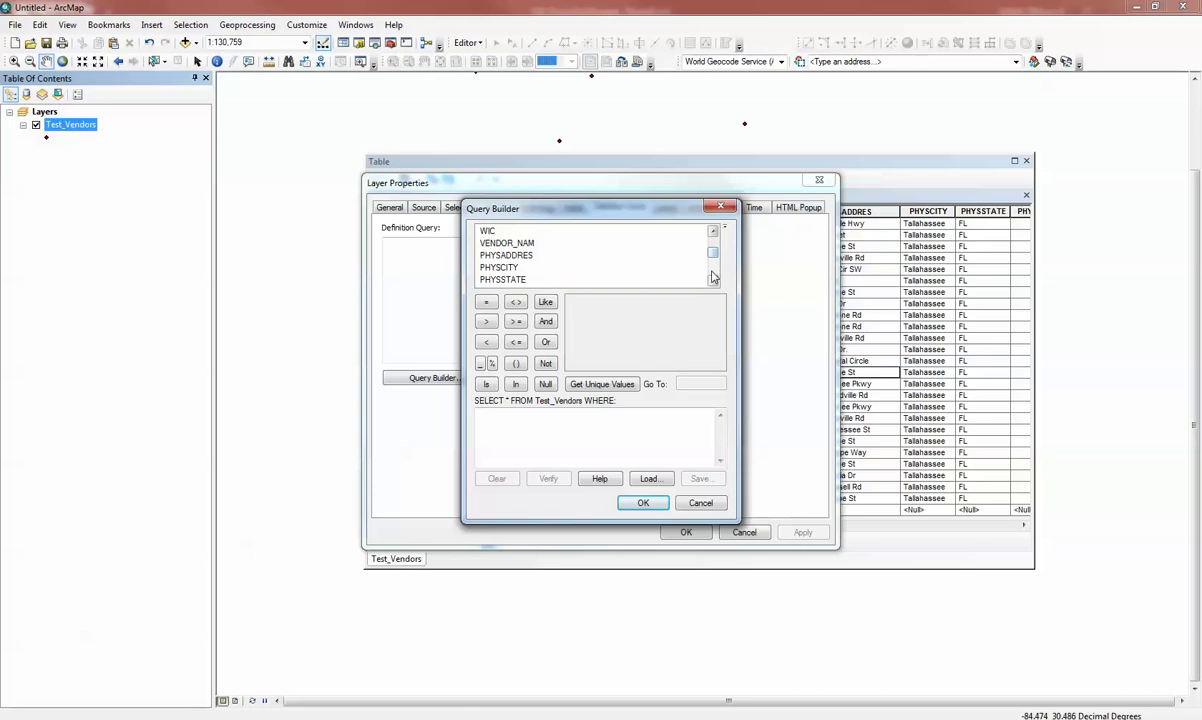
pyautogui.click(715, 282)
pyautogui.click(715, 282)
pyautogui.click(715, 282)
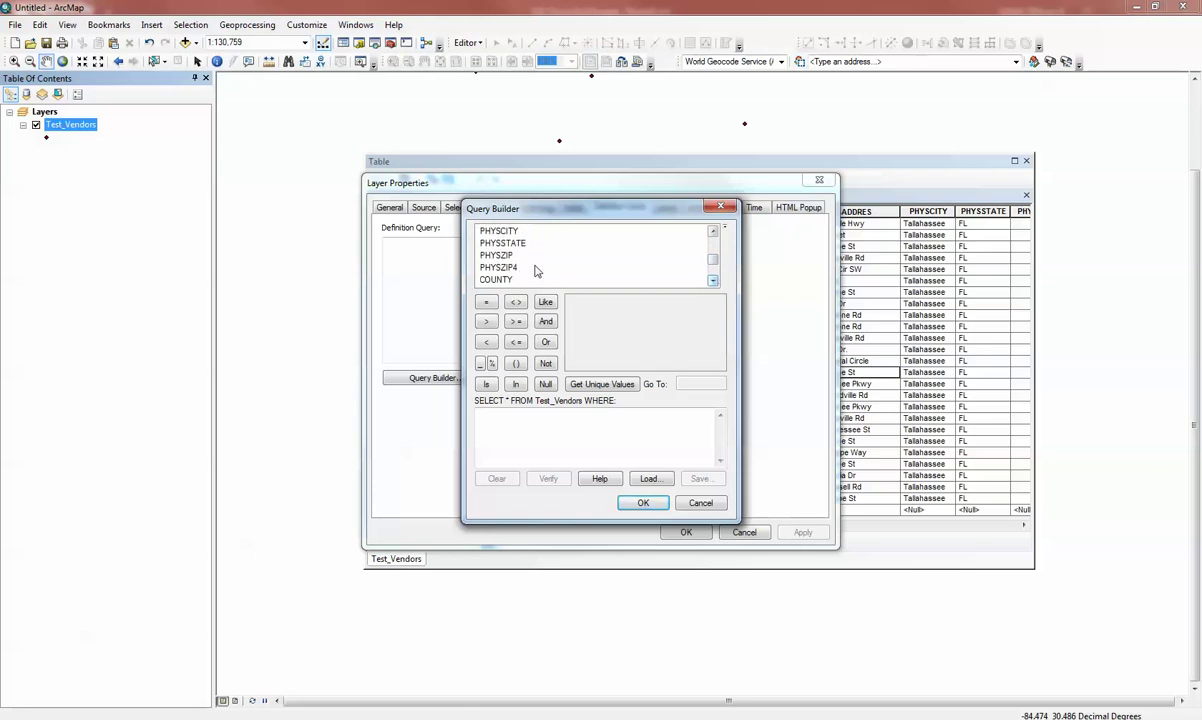
pyautogui.doubleClick(497, 255)
pyautogui.click(486, 302)
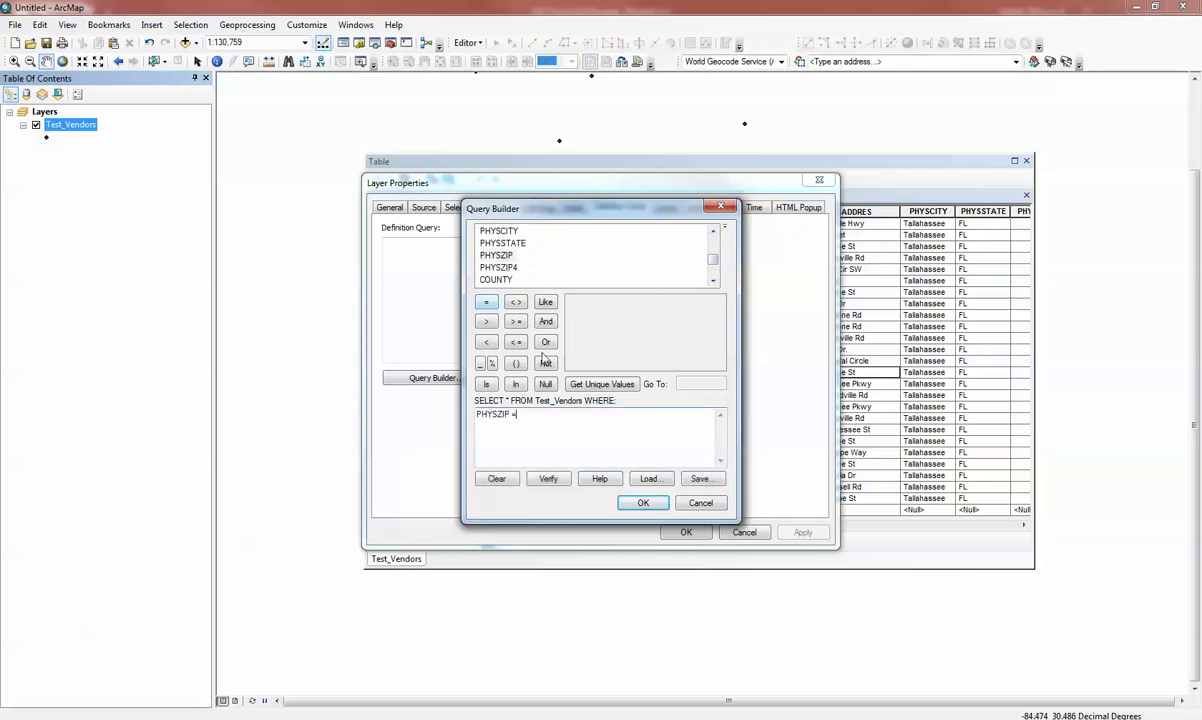
pyautogui.click(601, 384)
pyautogui.doubleClick(579, 316)
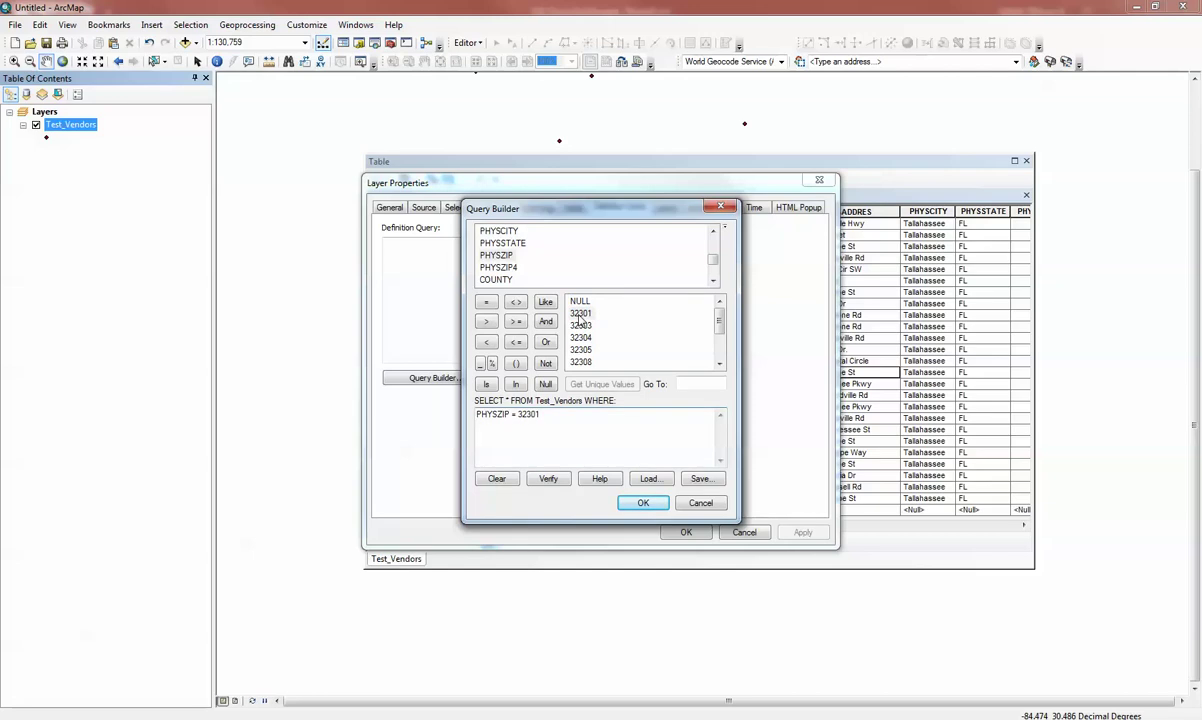
pyautogui.click(641, 502)
pyautogui.click(686, 532)
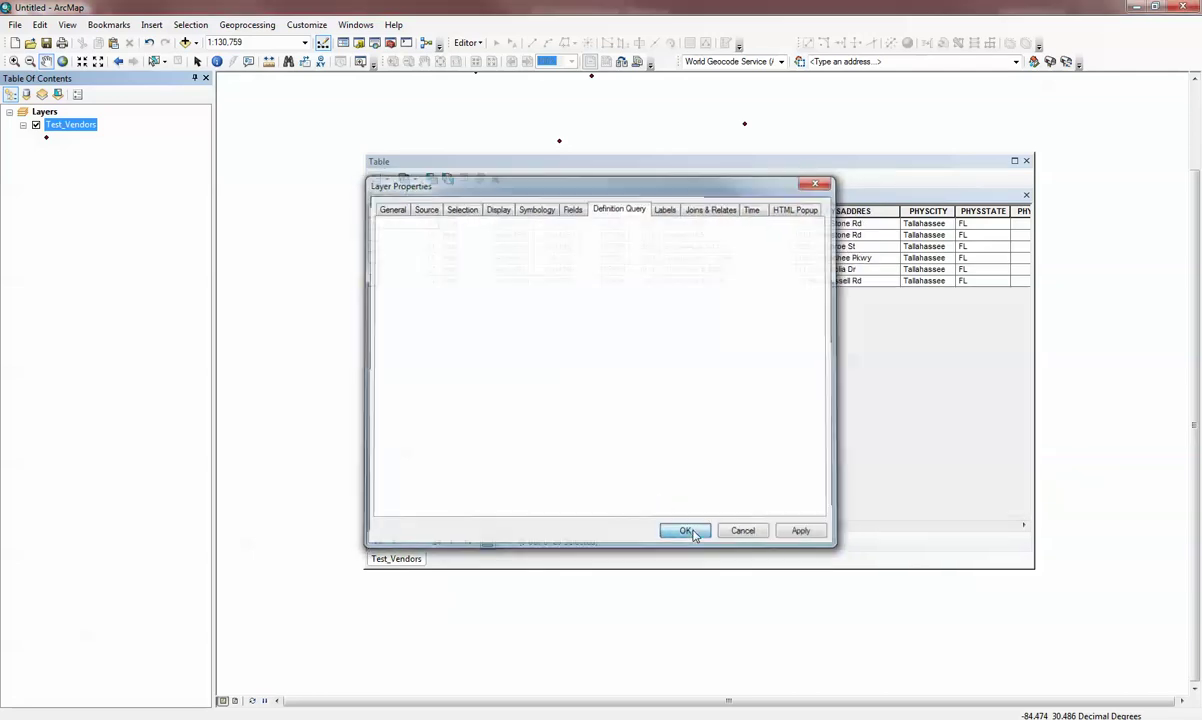
# - Close the attribute table, switch to the SQL Query Builder.pptx presentation in PowerPoint, and select the Questions slide
pyautogui.click(1026, 161)
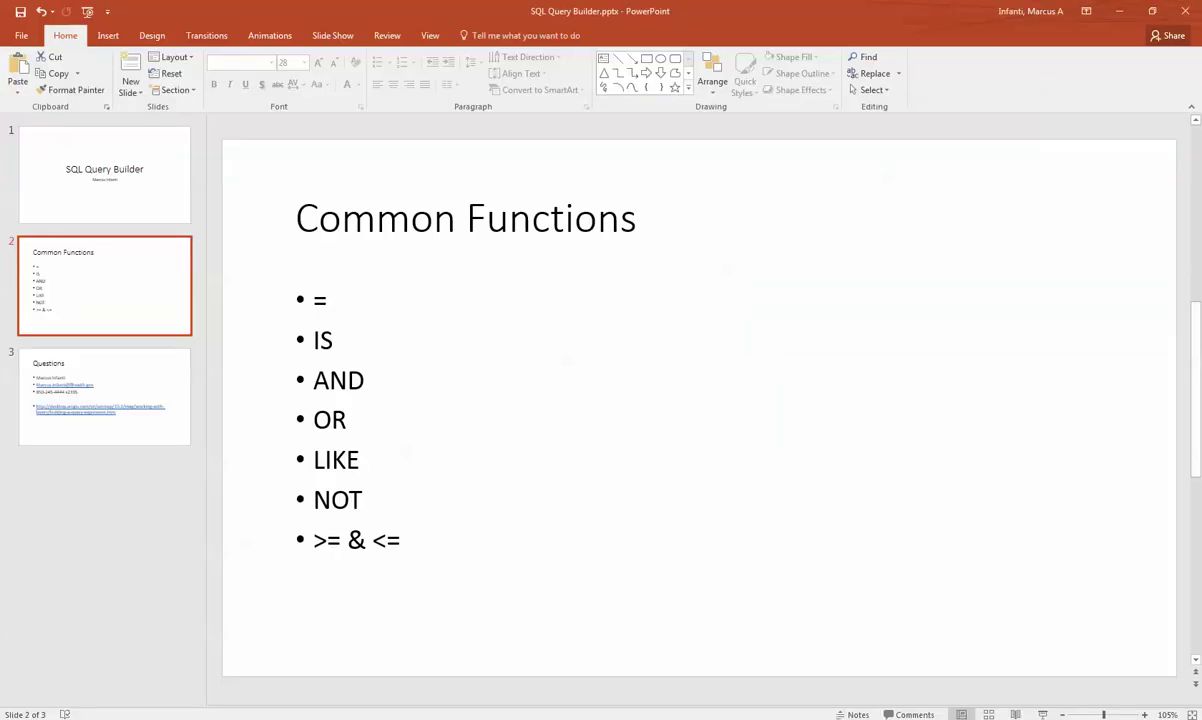
pyautogui.click(138, 395)
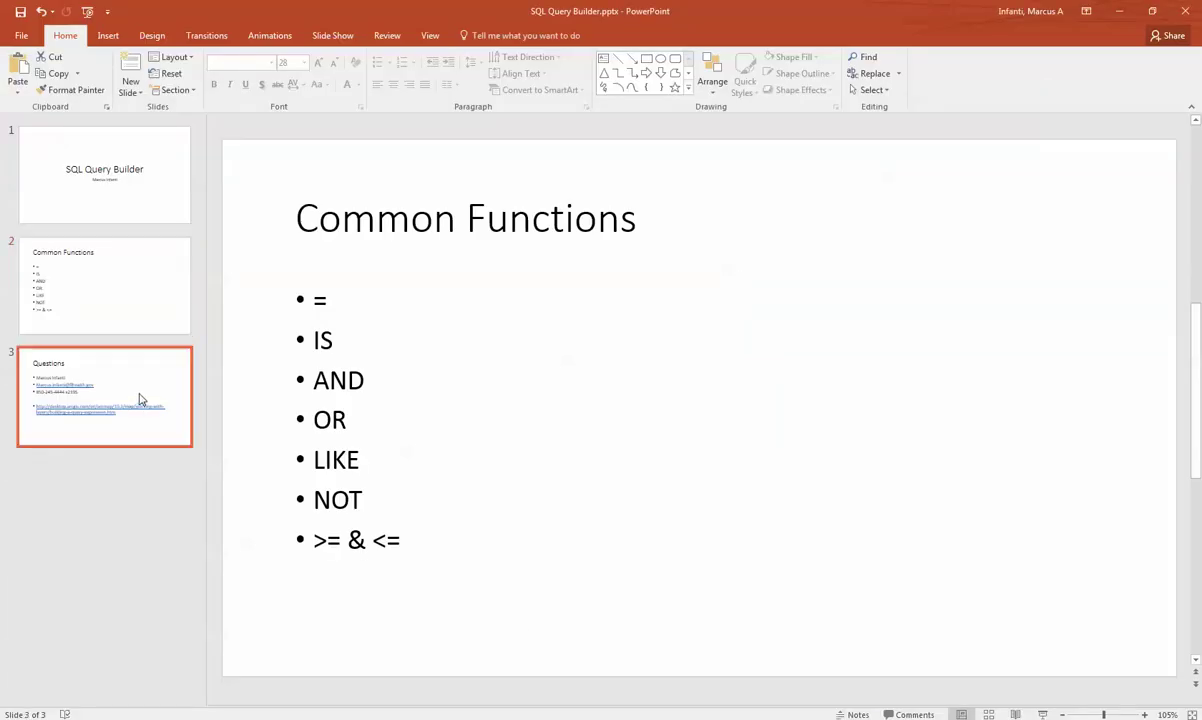